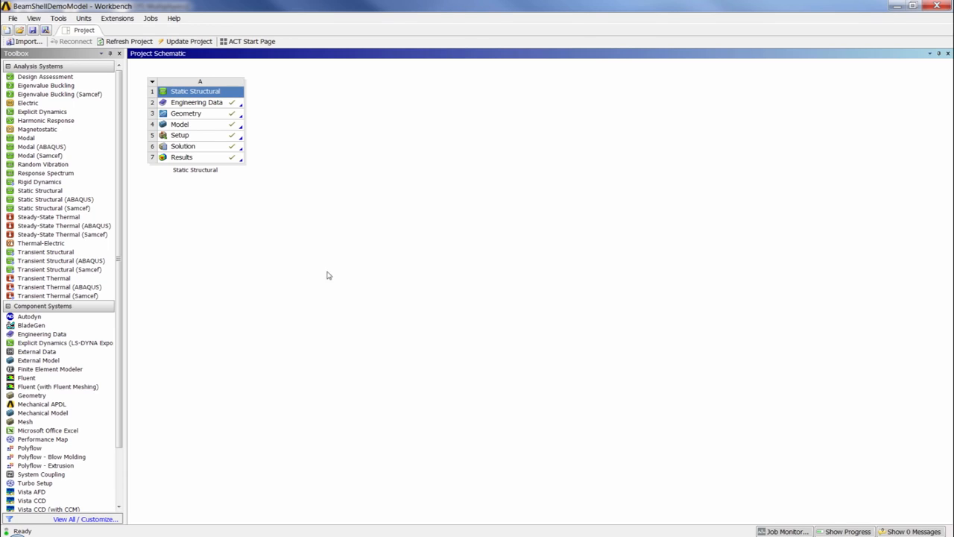
# Step: Add a second Static Structural system named "Sub Model" and share the first system's Engineering Data with it
pyautogui.moveTo(71, 191); pyautogui.dragTo(304, 104)
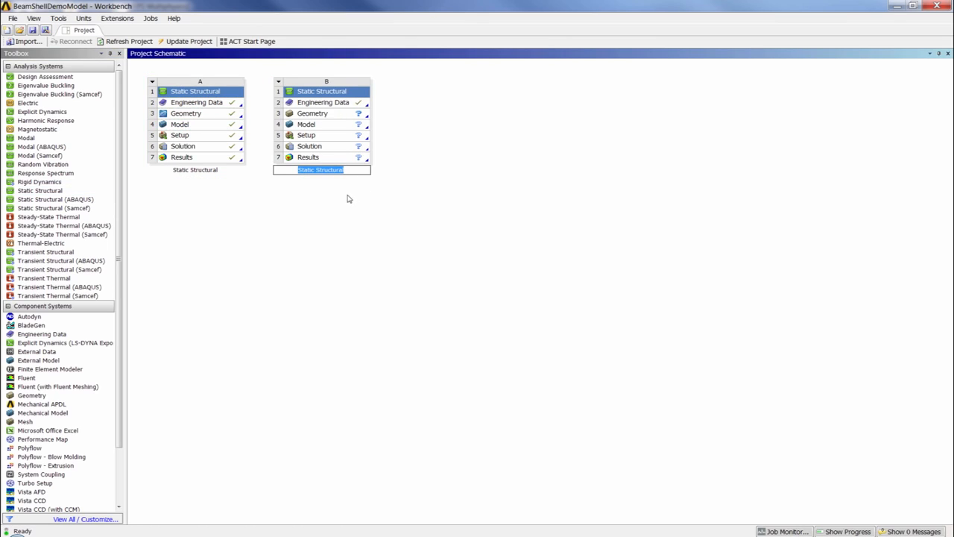
pyautogui.write('Sub Model')
pyautogui.click(482, 178)
pyautogui.moveTo(200, 106); pyautogui.dragTo(335, 107)
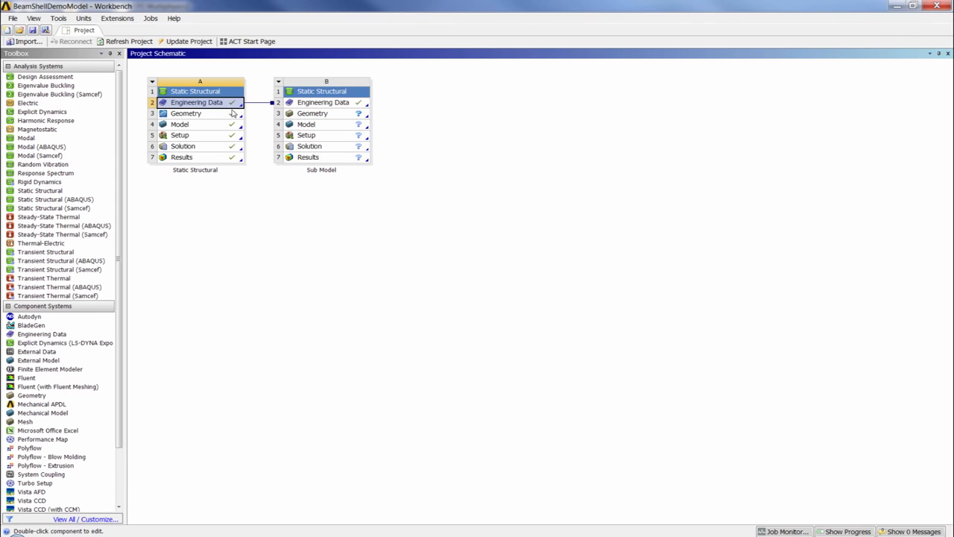
# Step: Import an existing geometry file into the Geometry cell of the Sub Model system
pyautogui.click(333, 116)
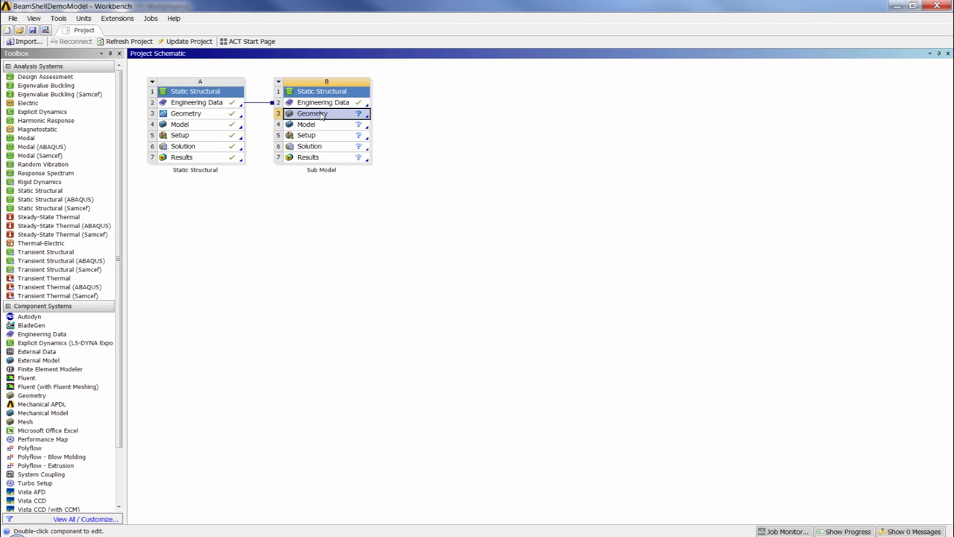
pyautogui.rightClick(321, 115)
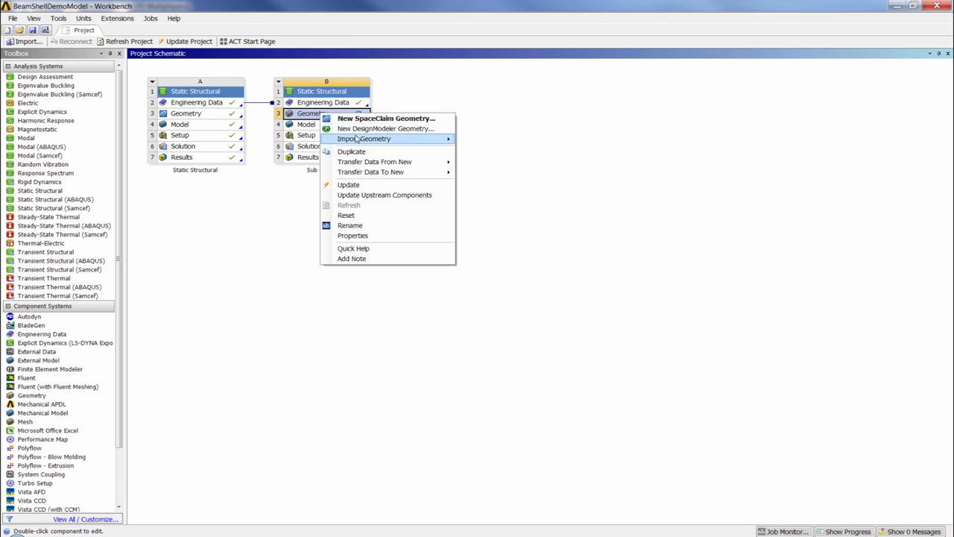
pyautogui.moveTo(357, 140)
pyautogui.click(511, 153)
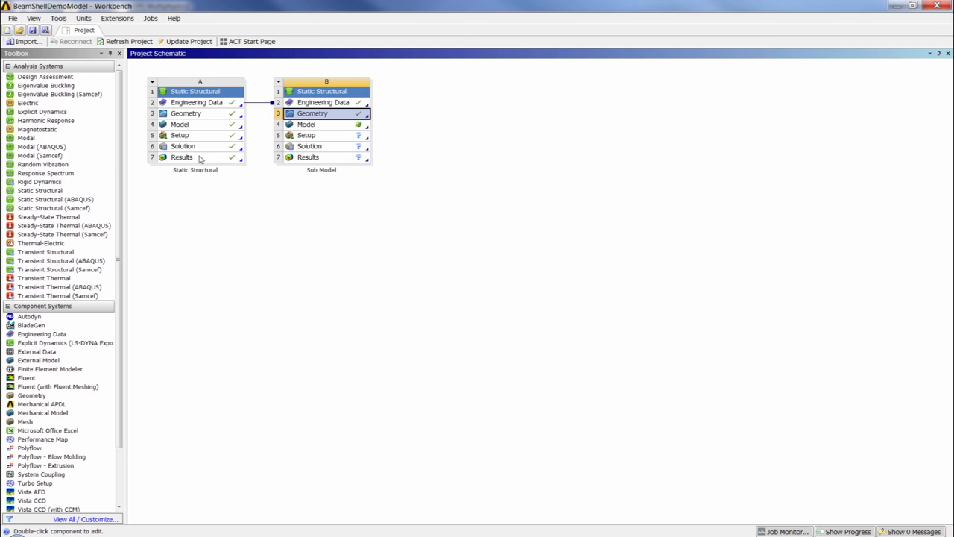
# Step: Transfer the first system's Solution to the Sub Model's Setup and open the Sub Model's Model in ANSYS Mechanical
pyautogui.moveTo(184, 151); pyautogui.dragTo(328, 142)
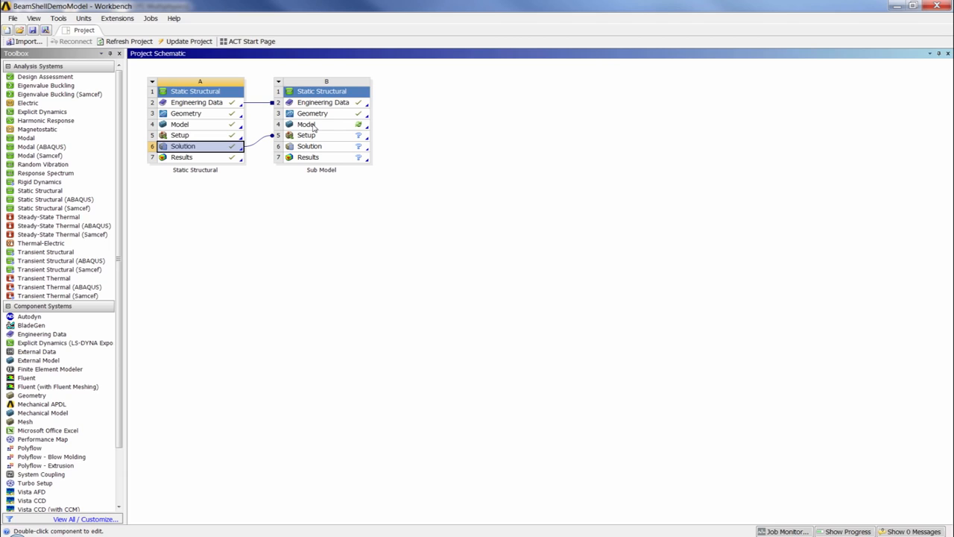
pyautogui.doubleClick(313, 126)
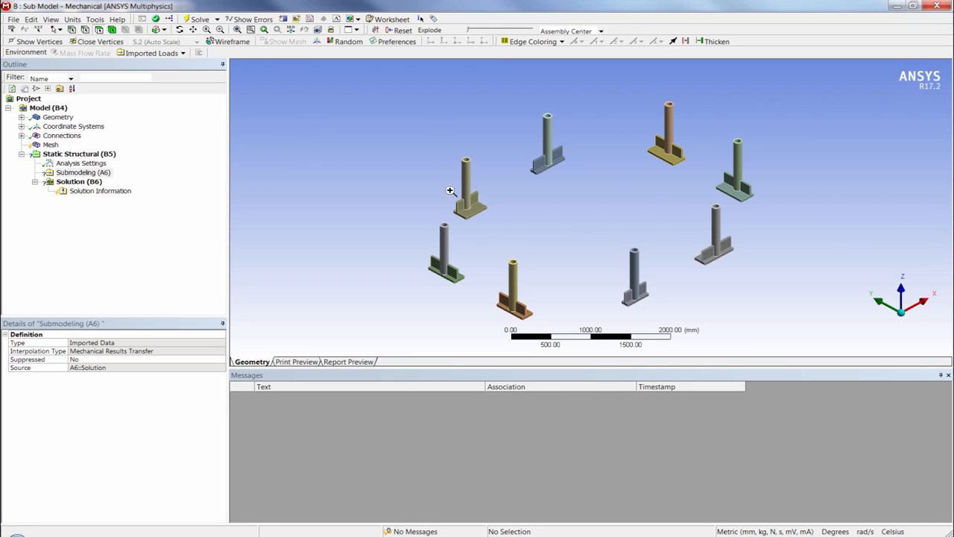
pyautogui.moveTo(452, 192); pyautogui.dragTo(497, 229, button='right')
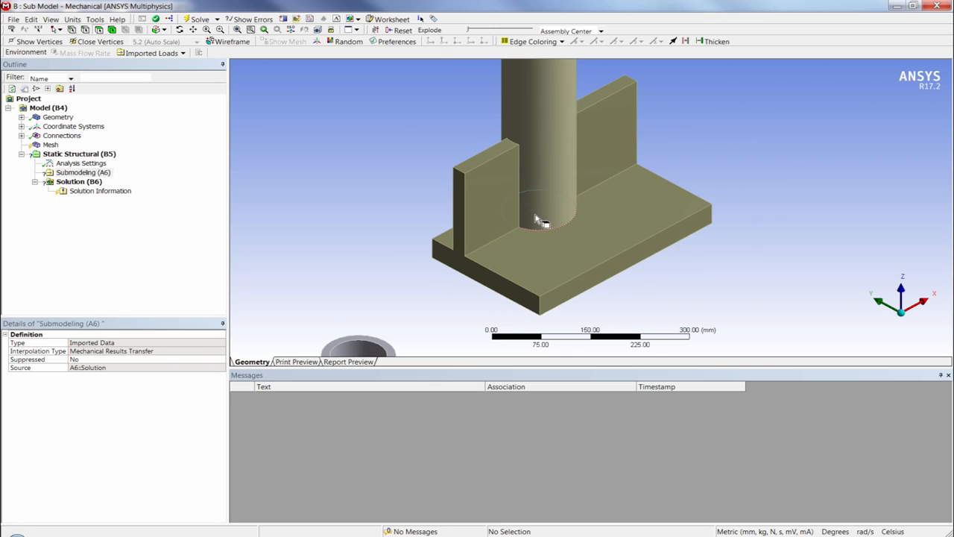
pyautogui.scroll(-3, 544, 220)
pyautogui.click(901, 313)
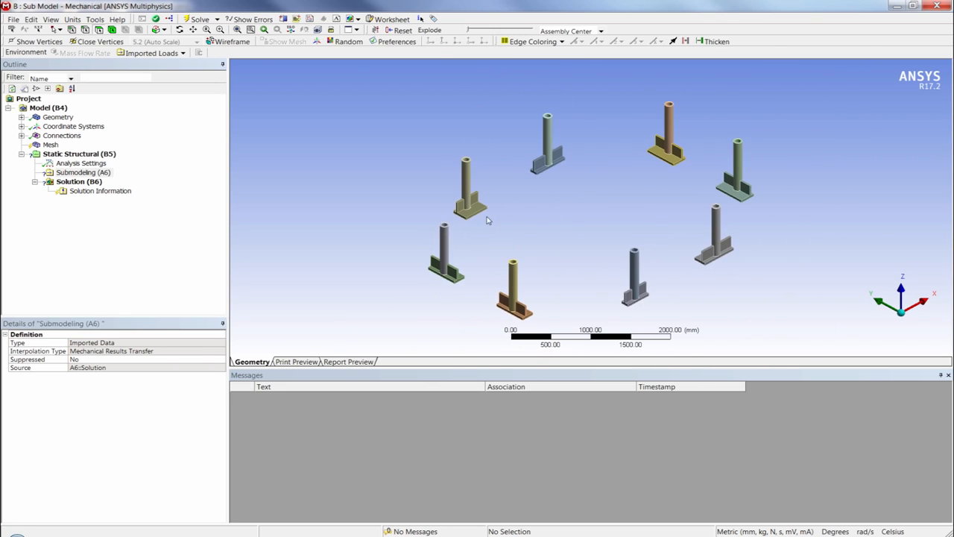
# Step: Examine all the contact regions between the tubes and their base plates under Connections
pyautogui.click(20, 136)
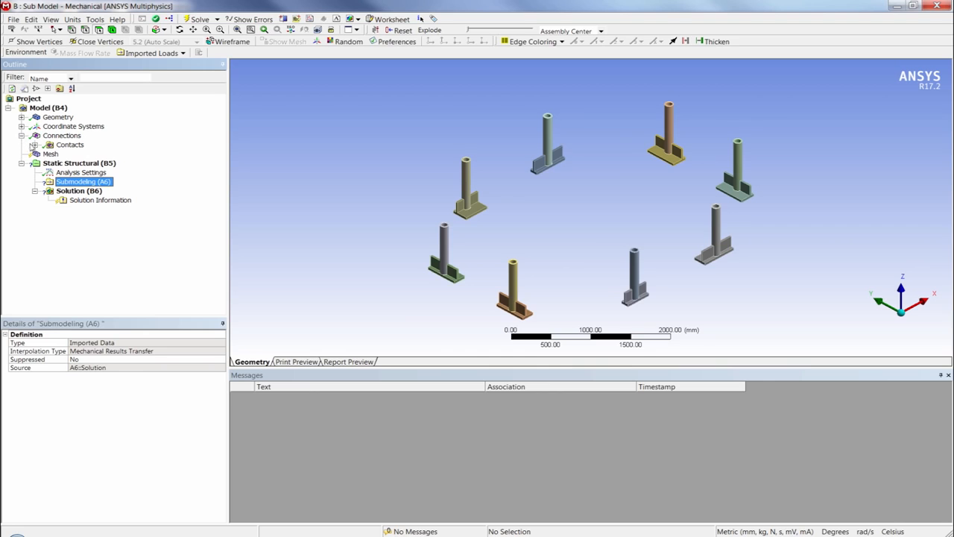
pyautogui.click(34, 144)
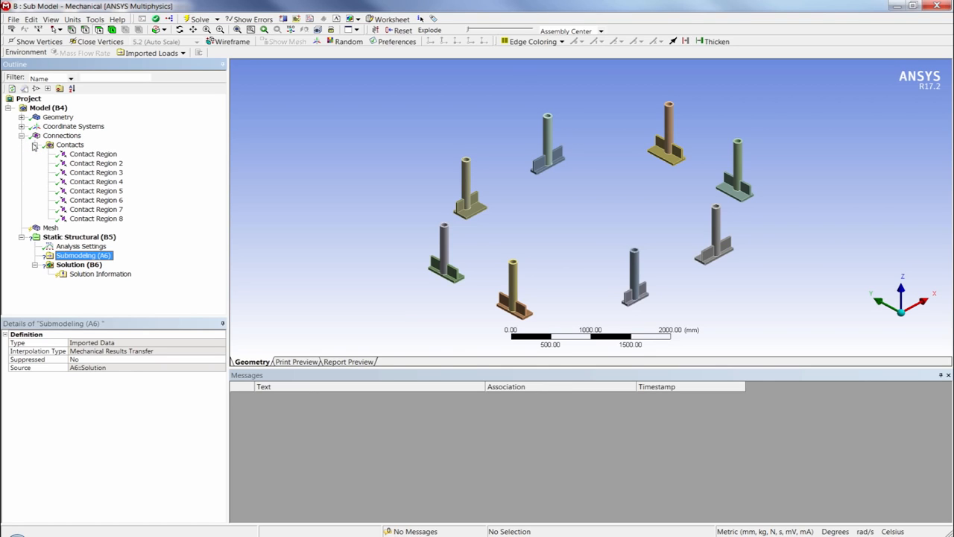
pyautogui.click(94, 154)
pyautogui.keyDown('shift'); pyautogui.click(96, 219); pyautogui.keyUp('shift')
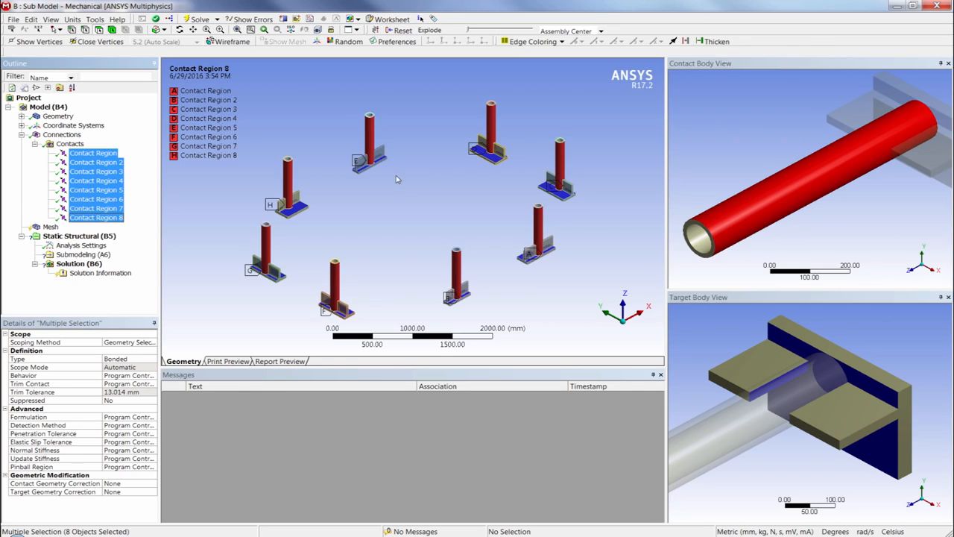
pyautogui.moveTo(354, 151); pyautogui.dragTo(406, 178, button='right')
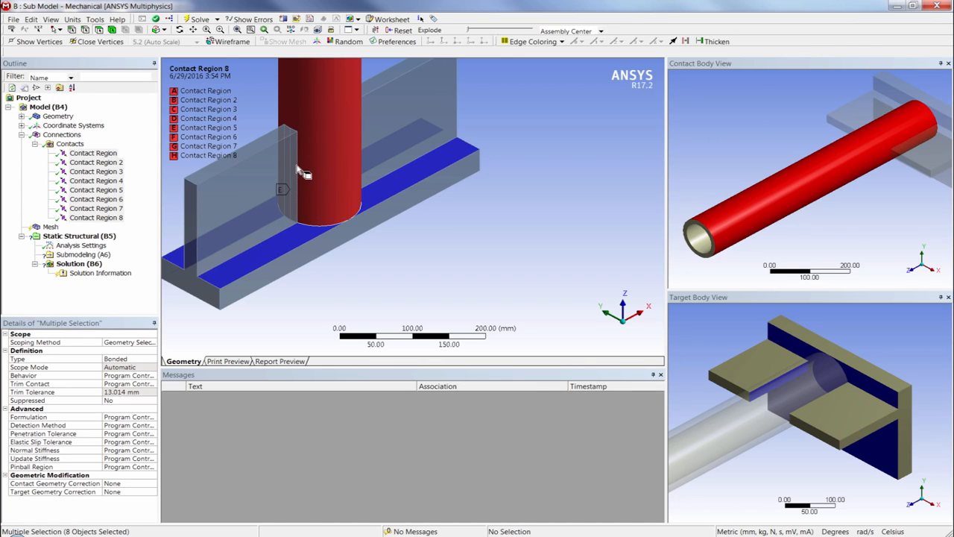
pyautogui.scroll(-8, 346, 225)
pyautogui.scroll(-6, 346, 225)
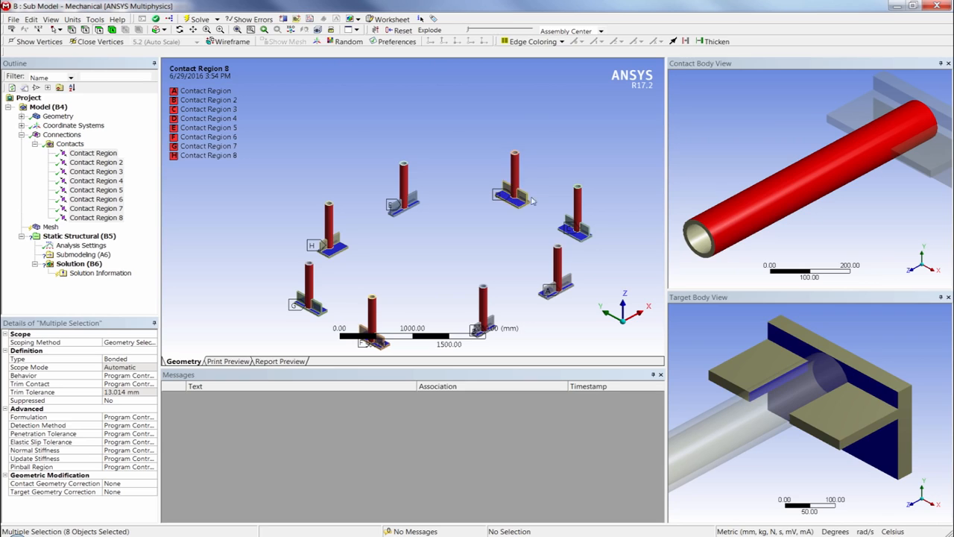
pyautogui.click(35, 144)
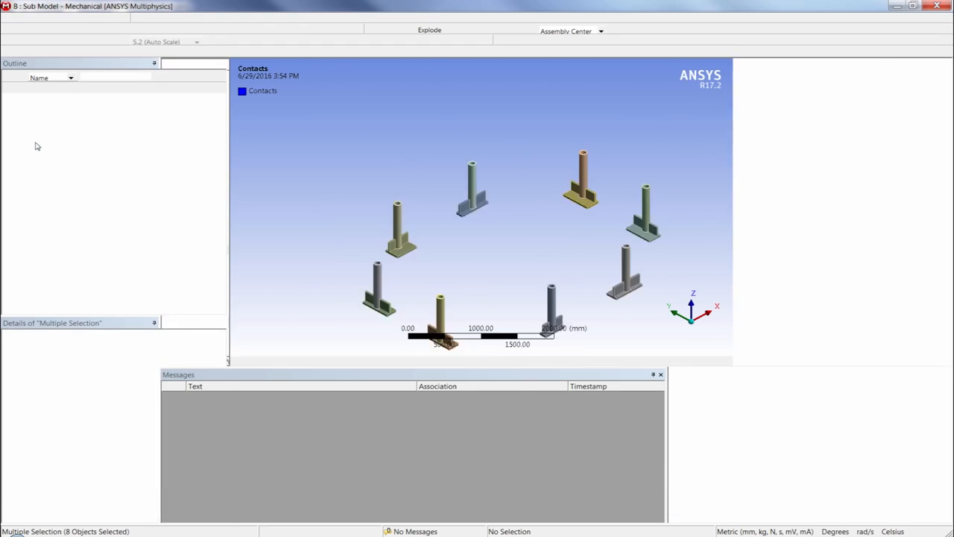
pyautogui.click(22, 135)
# Step: Set the global mesh Size Function to Uniform and the Relevance Center to Fine
pyautogui.click(49, 145)
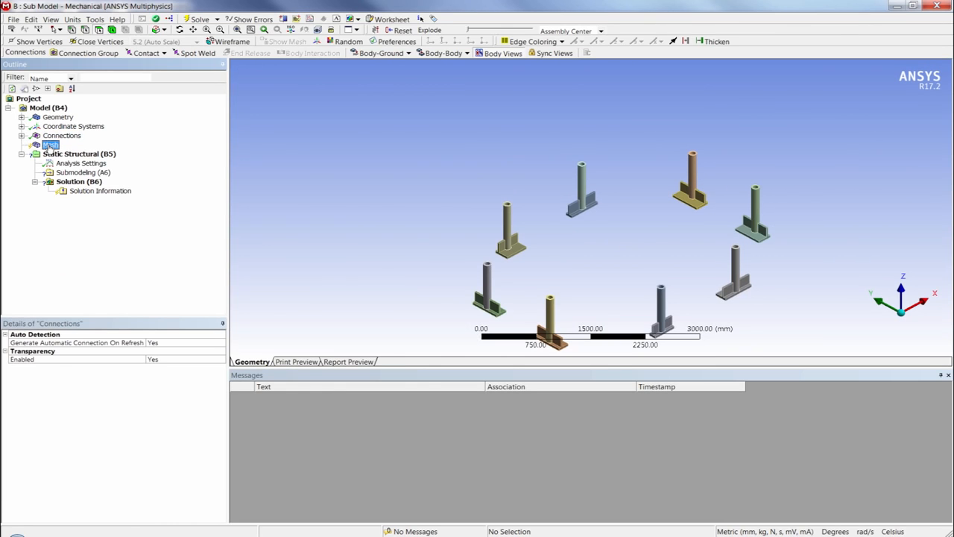
pyautogui.keyDown('ctrl'); pyautogui.moveTo(552, 262); pyautogui.dragTo(525, 226, button='middle'); pyautogui.keyUp('ctrl')
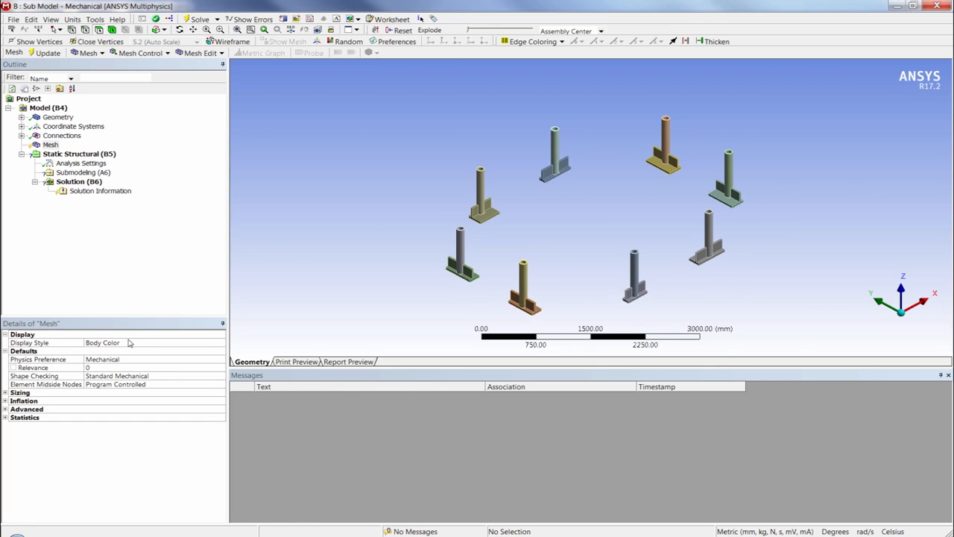
pyautogui.doubleClick(41, 392)
pyautogui.click(134, 401)
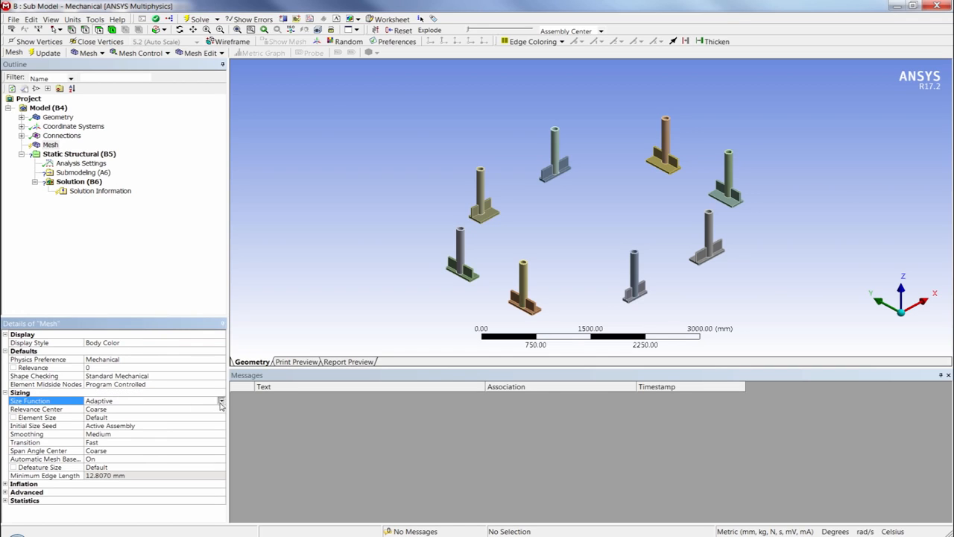
pyautogui.click(220, 402)
pyautogui.click(116, 444)
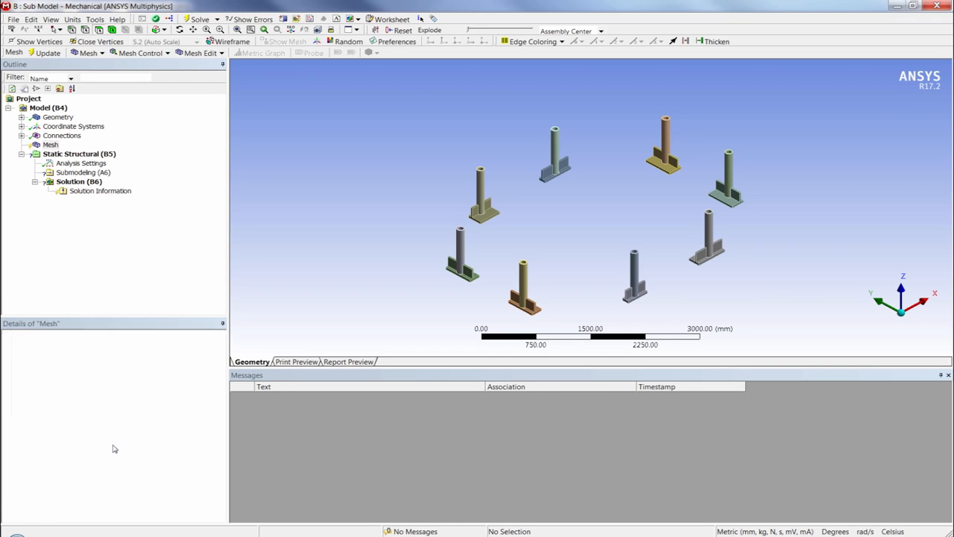
pyautogui.doubleClick(149, 411)
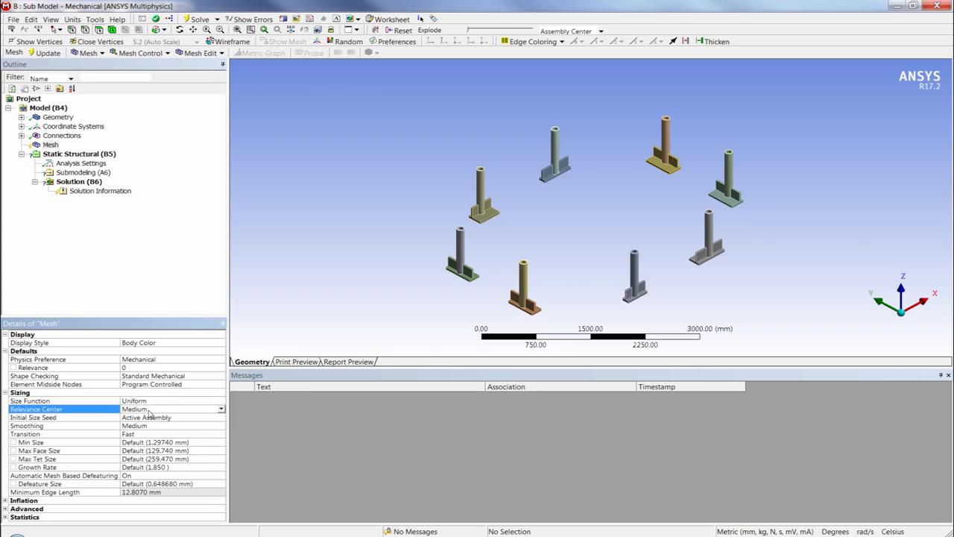
pyautogui.doubleClick(149, 412)
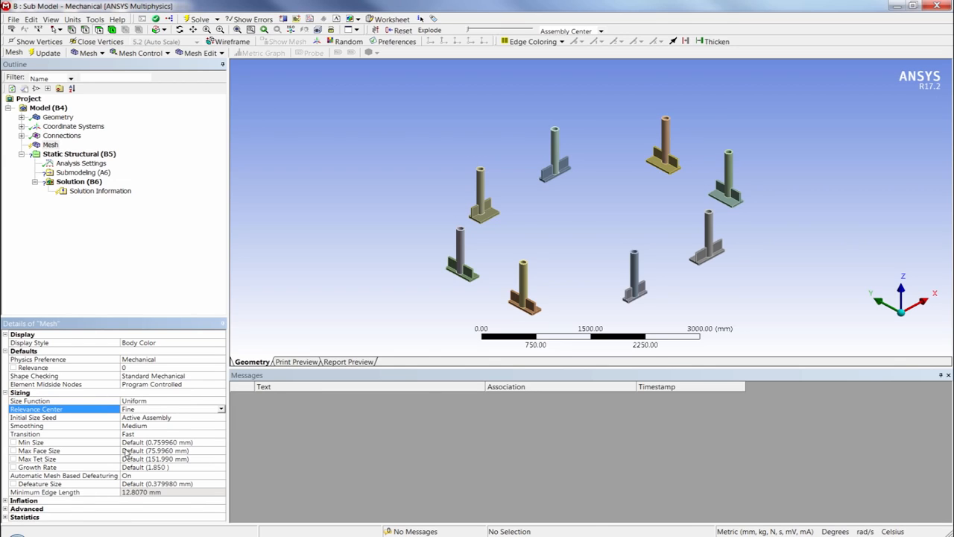
# Step: Set the mesh Min Size to 10 mm and the Max Face Size to 15 mm
pyautogui.click(149, 443)
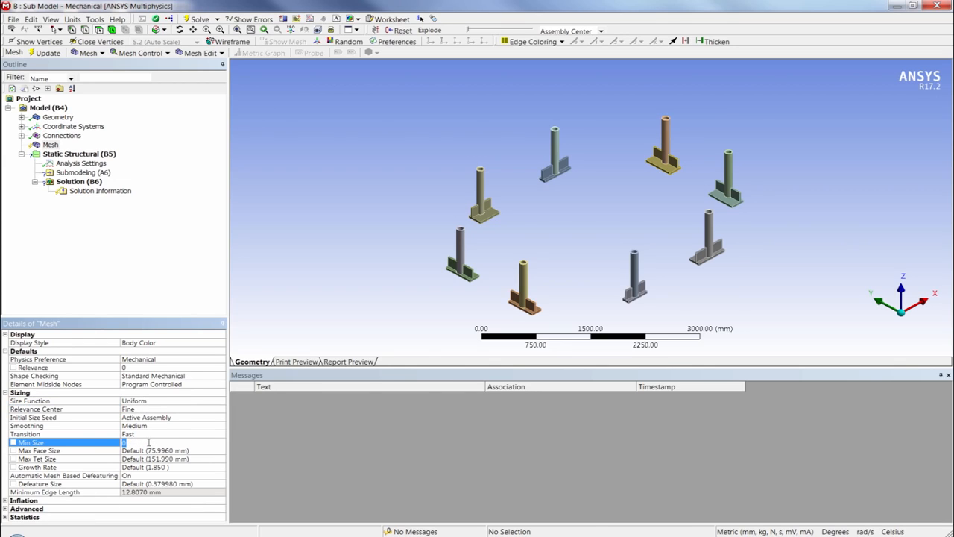
pyautogui.press('Return')
pyautogui.click(137, 451)
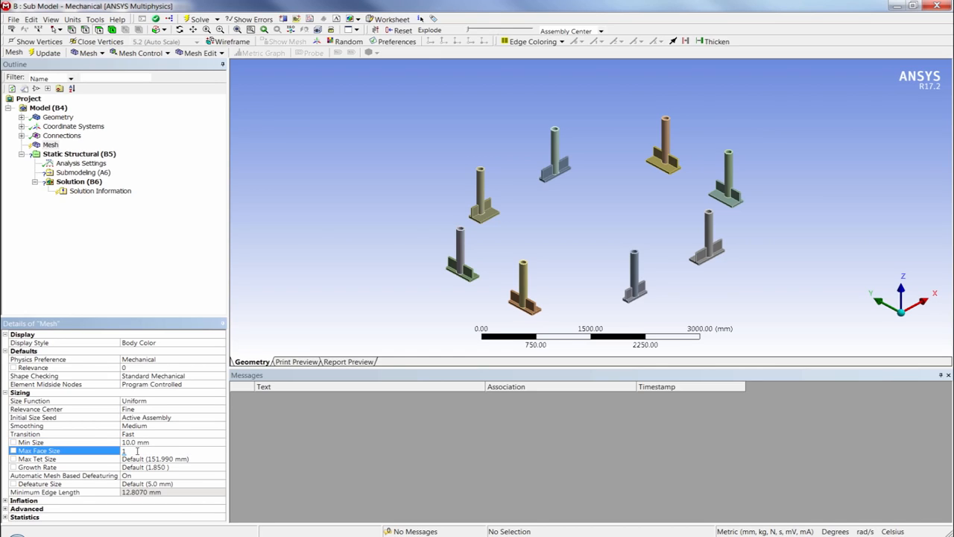
pyautogui.press('Return')
# Step: Insert a Method control into the mesh
pyautogui.rightClick(46, 145)
pyautogui.moveTo(66, 155)
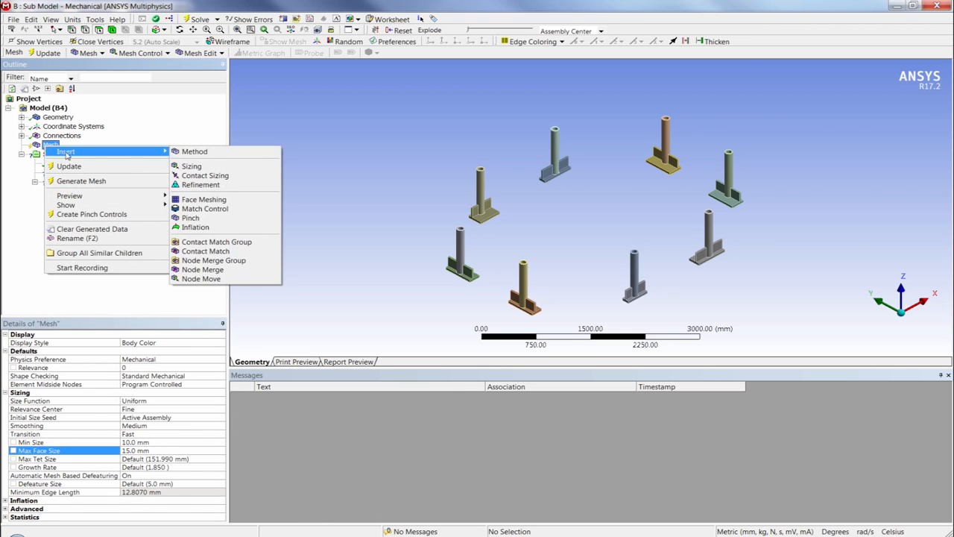
pyautogui.click(212, 153)
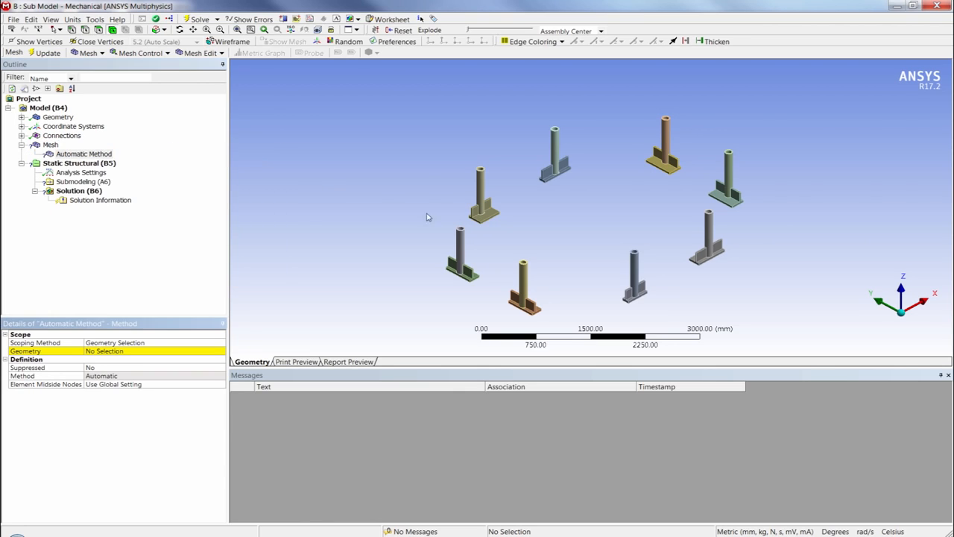
pyautogui.click(546, 177)
pyautogui.press('F7')
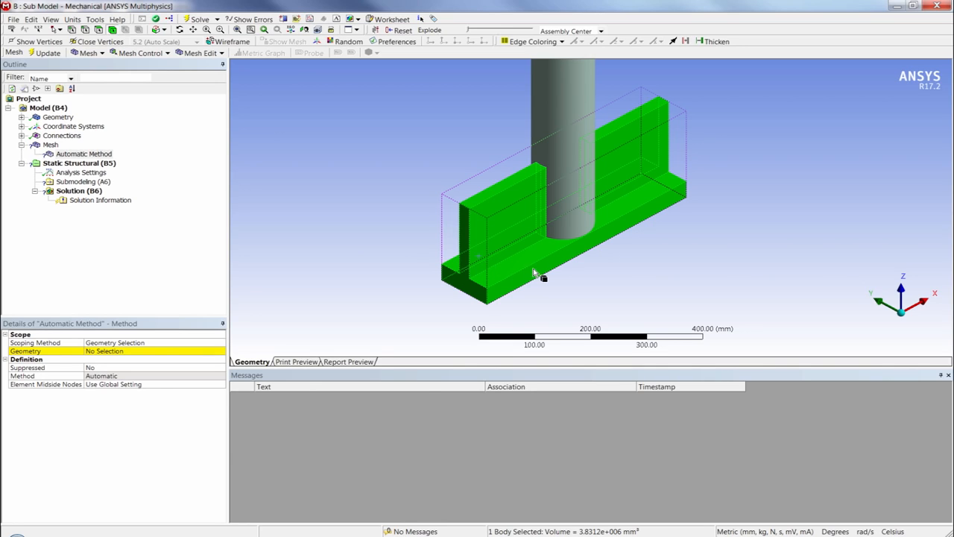
pyautogui.keyDown('ctrl'); pyautogui.moveTo(532, 267); pyautogui.dragTo(489, 251, button='middle'); pyautogui.keyUp('ctrl')
pyautogui.scroll(-1, 489, 251)
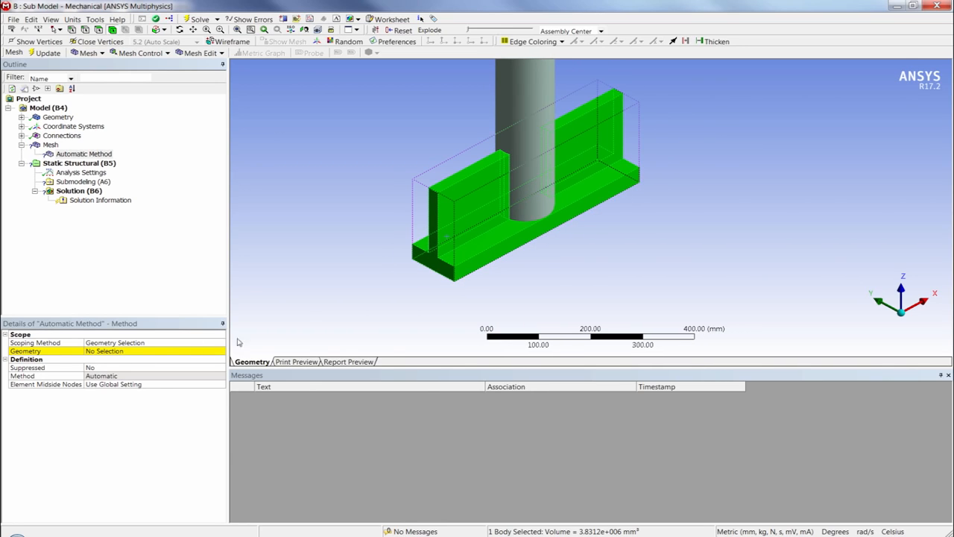
pyautogui.click(316, 323)
# Step: Scope the mesh method's geometry to all bodies in the model
pyautogui.rightClick(318, 288)
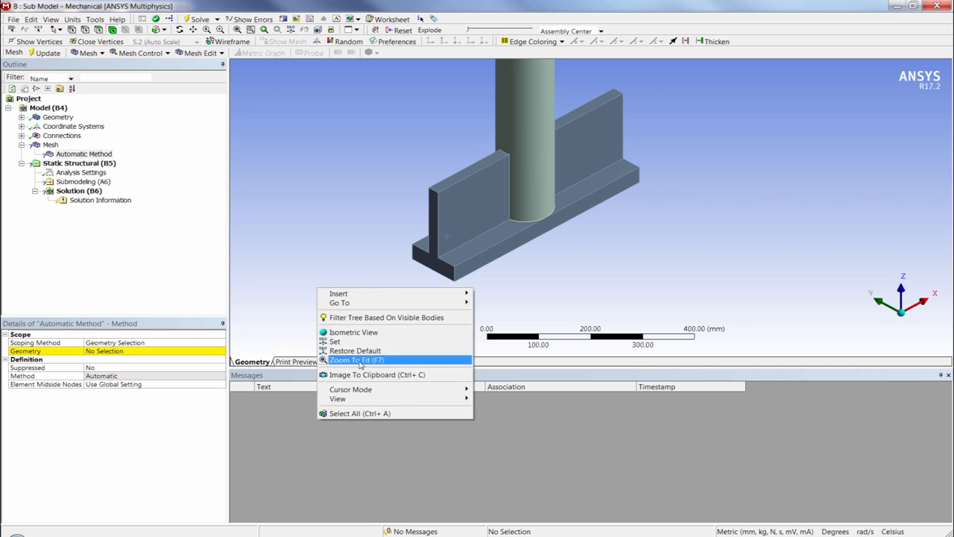
pyautogui.click(360, 413)
pyautogui.keyDown('ctrl'); pyautogui.moveTo(562, 272); pyautogui.dragTo(492, 216, button='middle'); pyautogui.keyUp('ctrl')
pyautogui.scroll(-2, 496, 205)
pyautogui.scroll(-5, 484, 191)
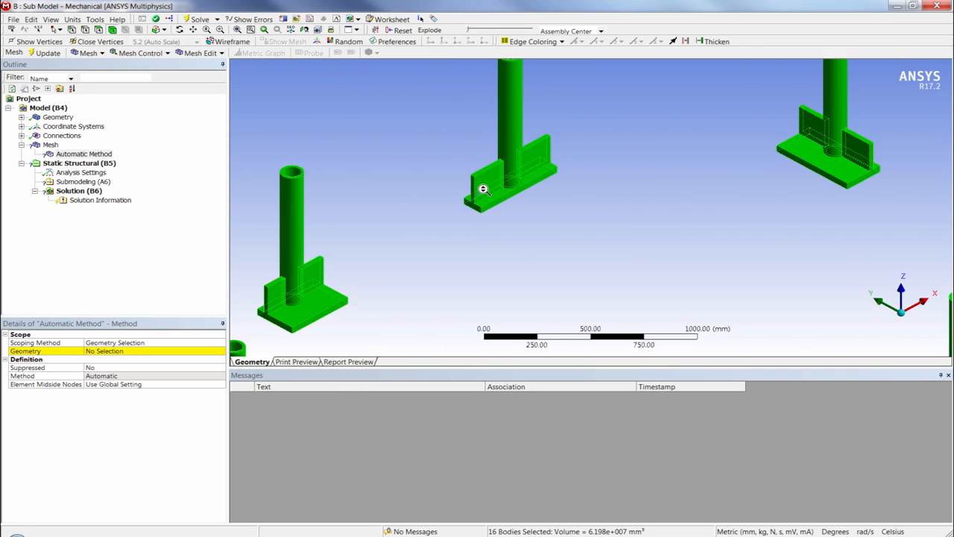
pyautogui.click(117, 351)
pyautogui.click(117, 351)
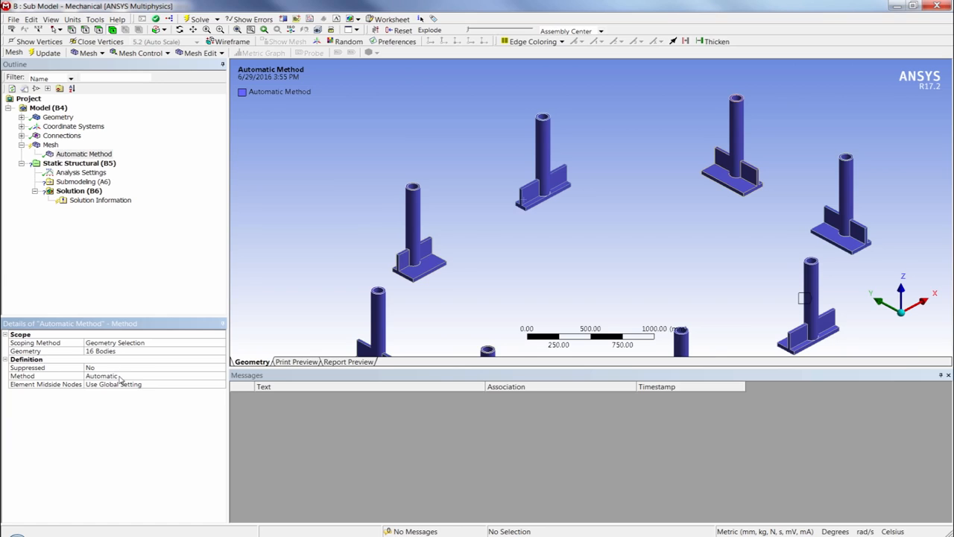
# Step: Change the mesh method to MultiZone and generate the mesh
pyautogui.click(119, 377)
pyautogui.click(222, 376)
pyautogui.click(146, 422)
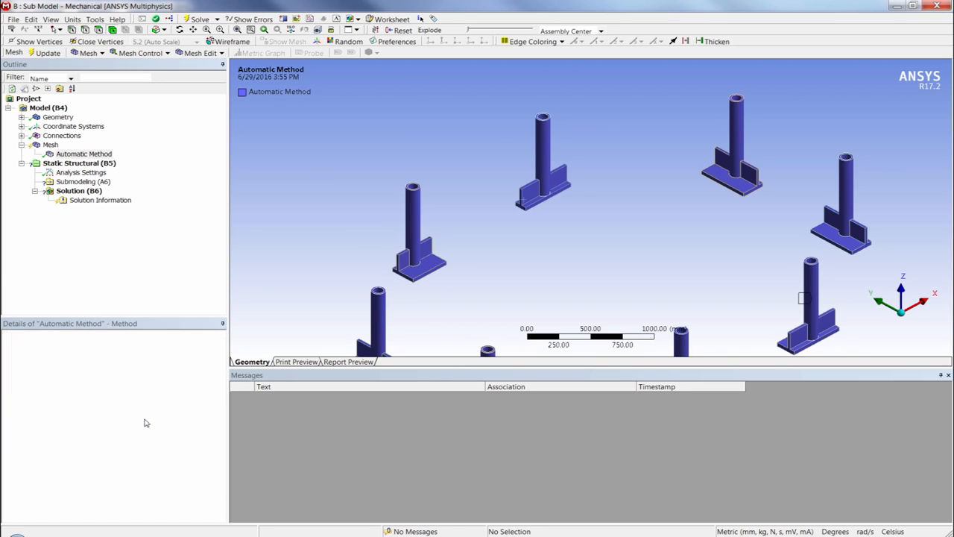
pyautogui.rightClick(53, 146)
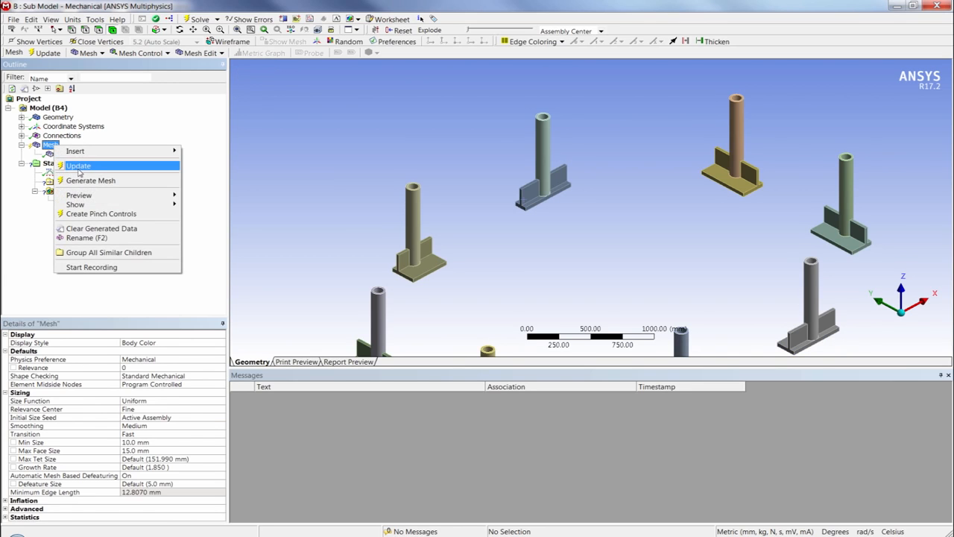
pyautogui.click(86, 180)
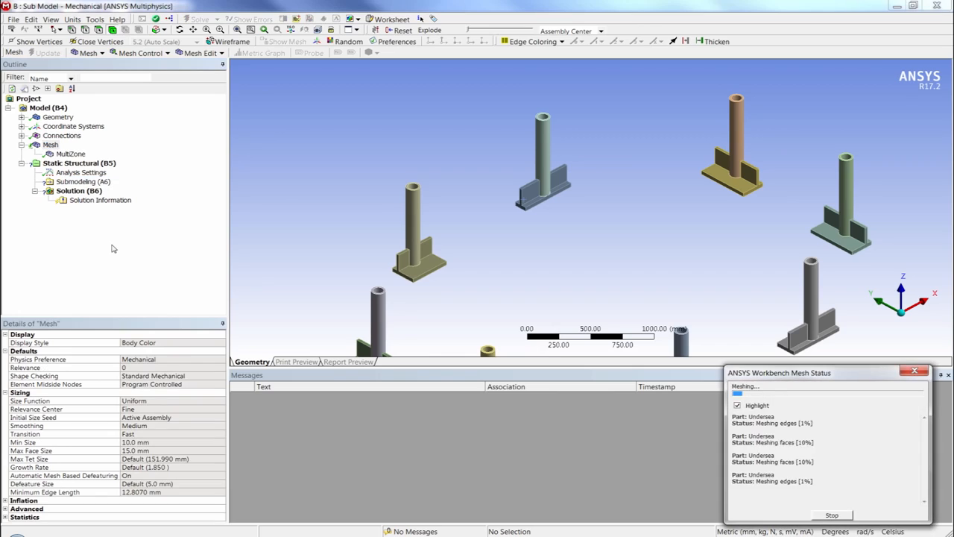
# Step: Check the node and element counts in the mesh statistics
pyautogui.click(21, 145)
pyautogui.click(5, 393)
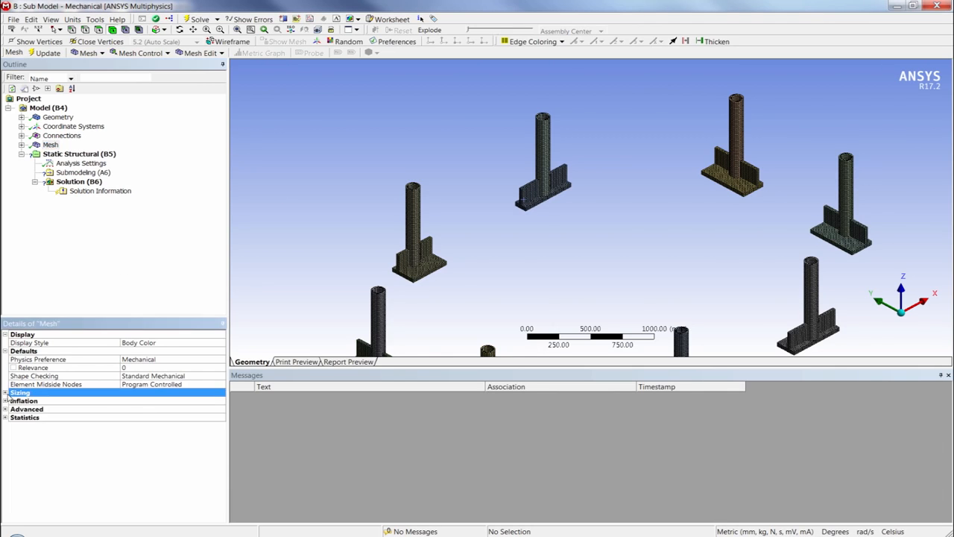
pyautogui.click(5, 417)
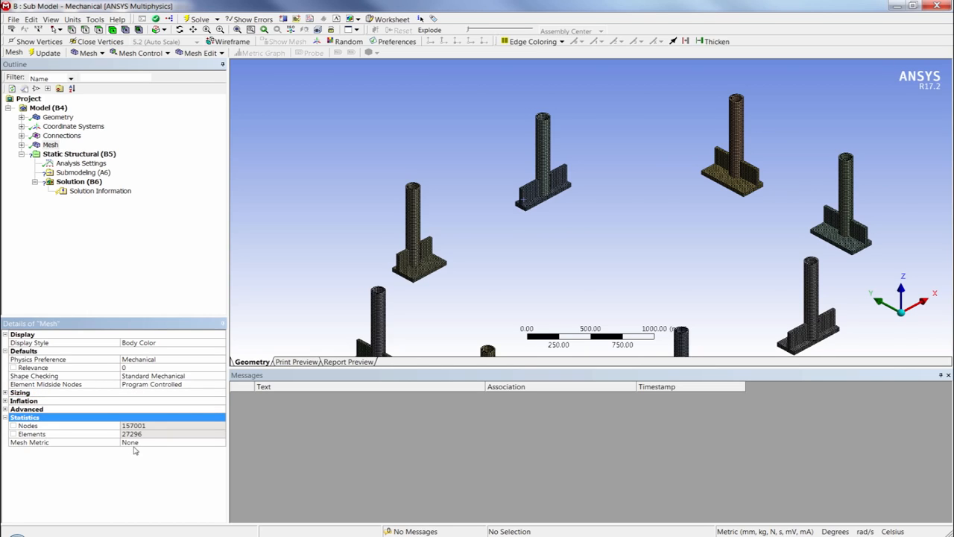
# Step: Examine the mesh quality with the Element Quality metric, and reset the mesh metric to None
pyautogui.click(177, 444)
pyautogui.click(221, 444)
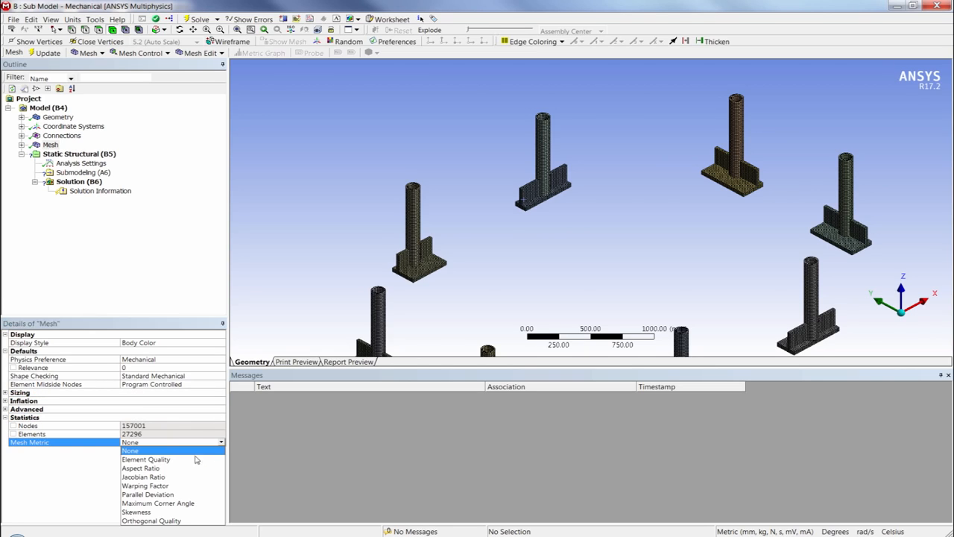
pyautogui.click(196, 459)
pyautogui.keyDown('ctrl'); pyautogui.moveTo(564, 265); pyautogui.dragTo(544, 189, button='middle'); pyautogui.keyUp('ctrl')
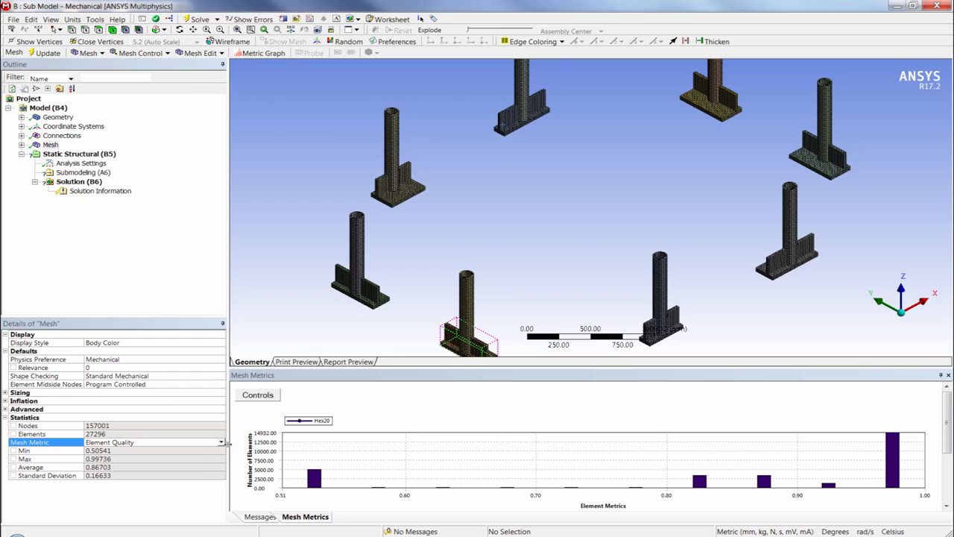
pyautogui.click(222, 442)
pyautogui.click(190, 450)
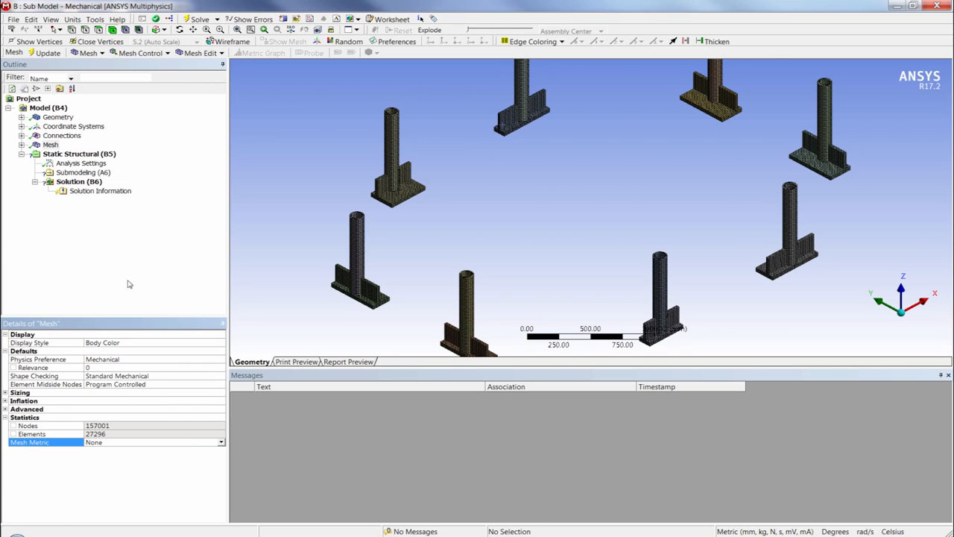
# Step: Insert a Cut Boundary Remote Constraint under the Submodeling (A6) object
pyautogui.click(82, 173)
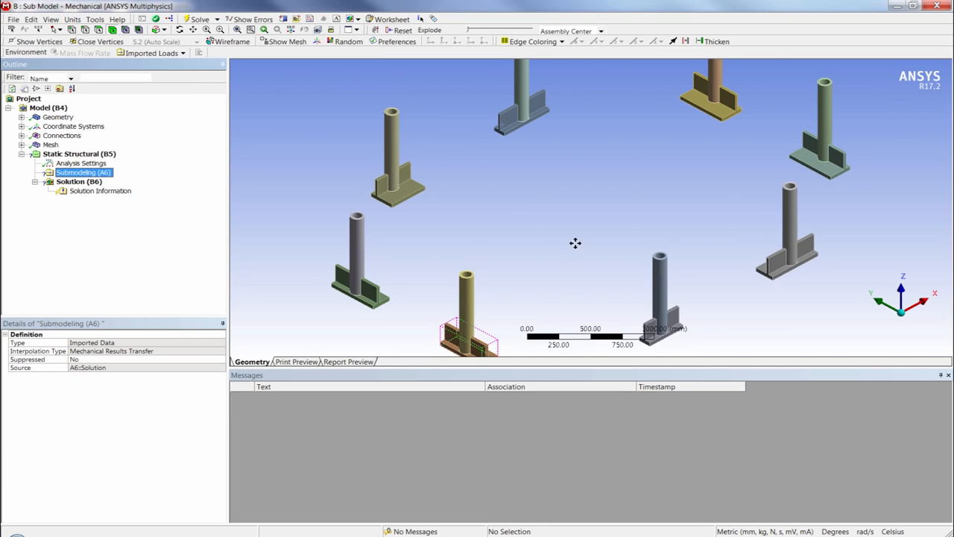
pyautogui.keyDown('ctrl'); pyautogui.moveTo(576, 243); pyautogui.dragTo(570, 234, button='middle'); pyautogui.keyUp('ctrl')
pyautogui.scroll(-5, 586, 227)
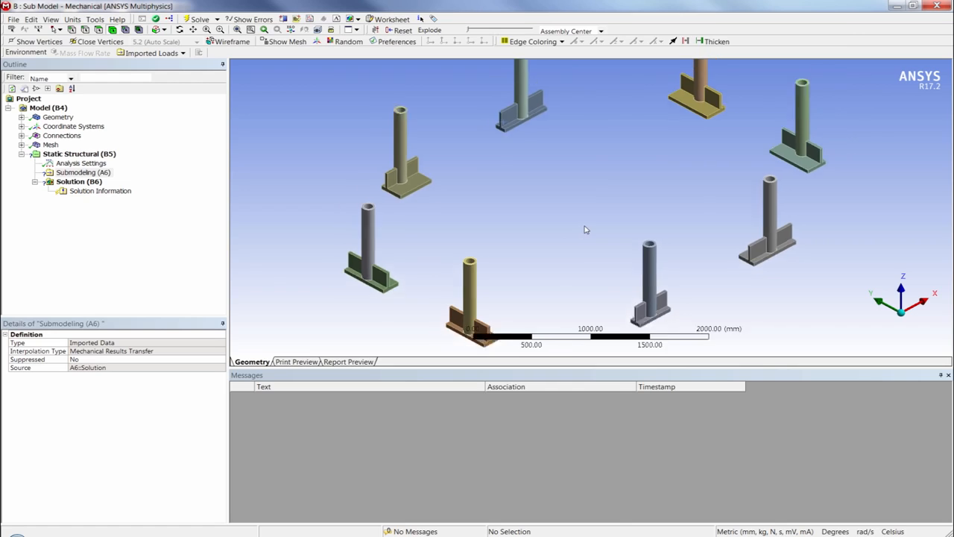
pyautogui.click(68, 176)
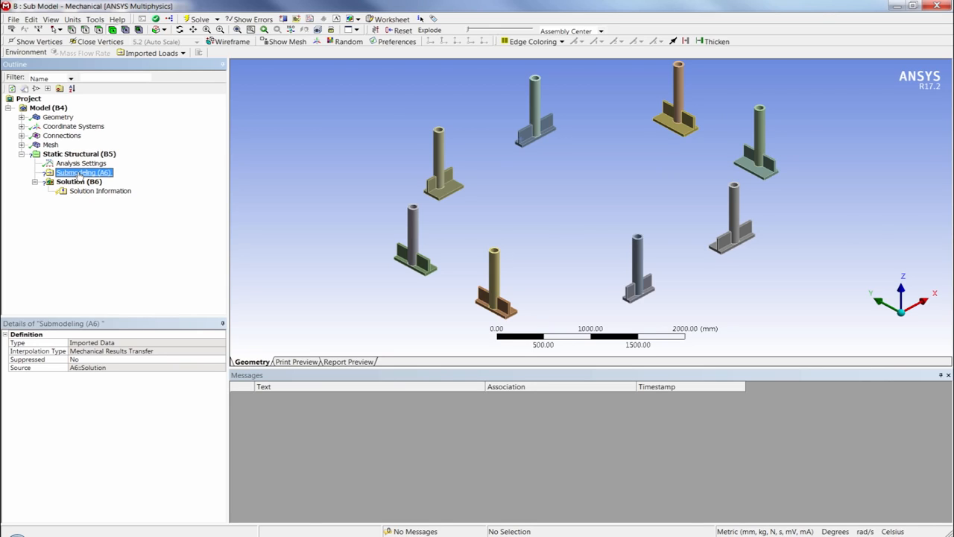
pyautogui.rightClick(79, 175)
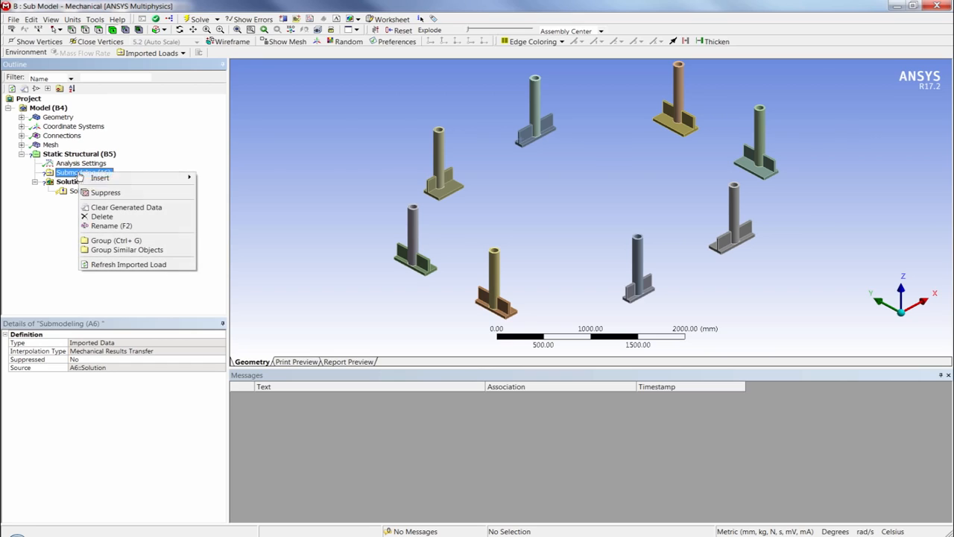
pyautogui.moveTo(119, 178)
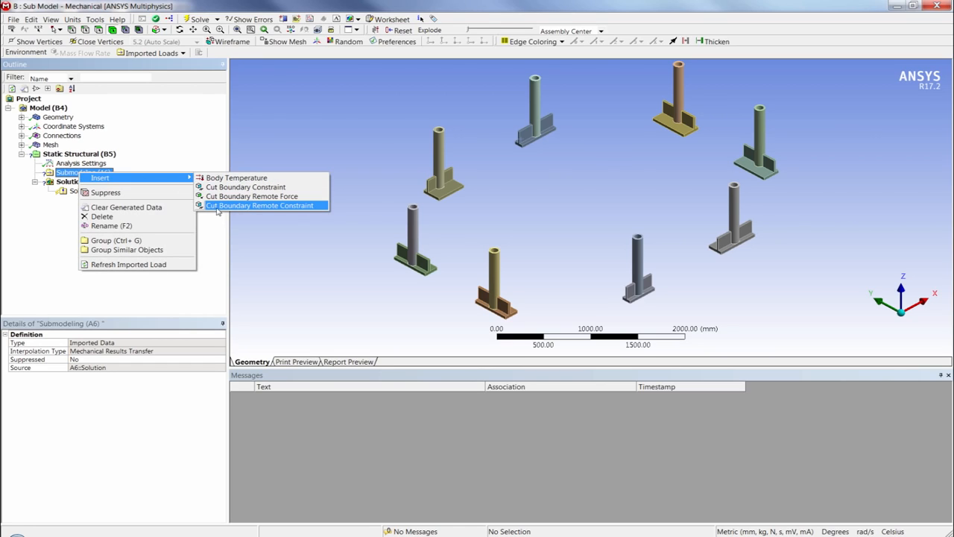
pyautogui.click(296, 208)
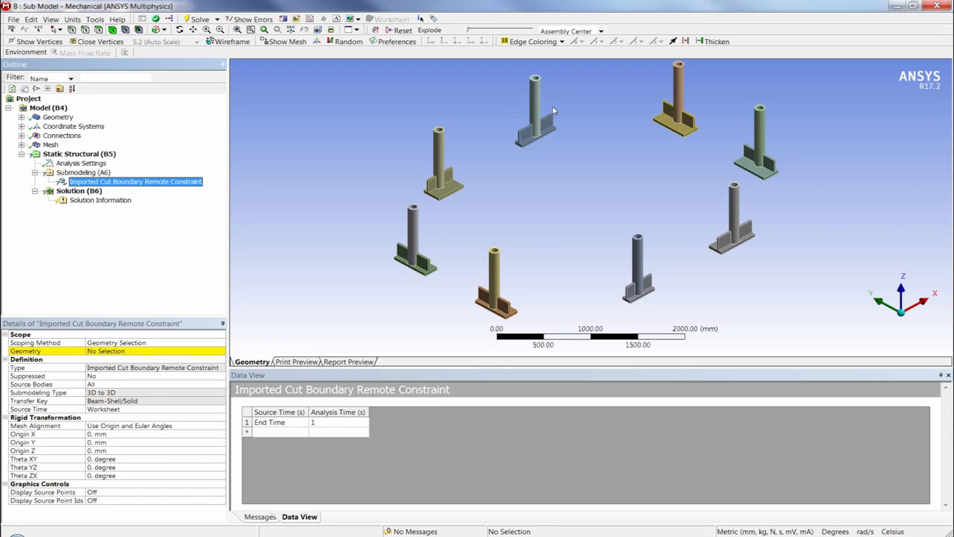
# Step: Create a named selection BeamTops from a tube's top annular face, applied to all faces with the same Z location
pyautogui.keyDown('ctrl'); pyautogui.moveTo(559, 178); pyautogui.dragTo(548, 196, button='middle'); pyautogui.keyUp('ctrl')
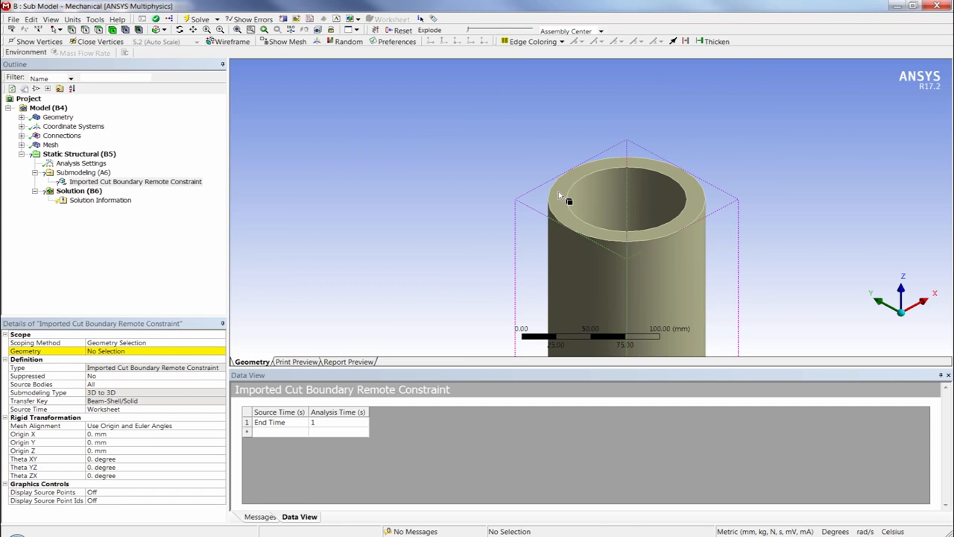
pyautogui.click(569, 198)
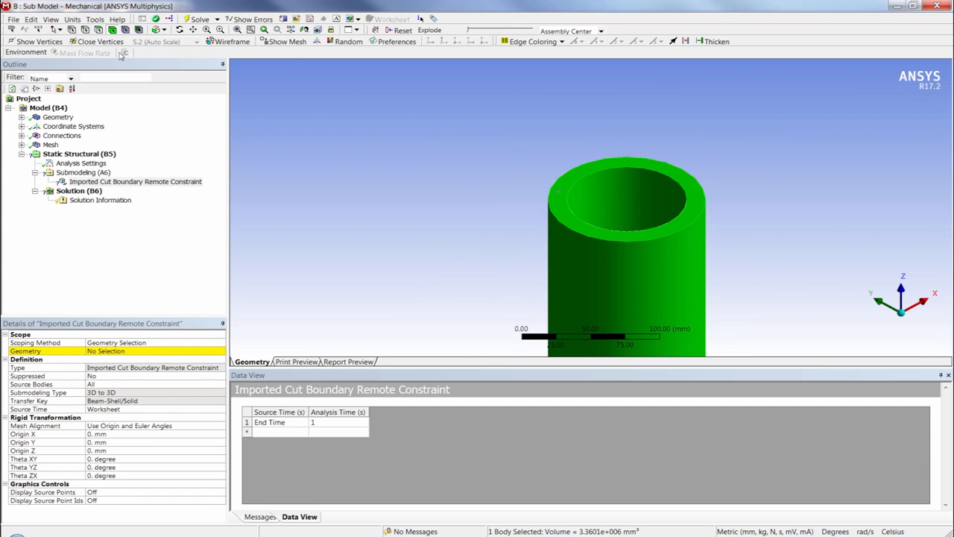
pyautogui.click(99, 30)
pyautogui.click(567, 192)
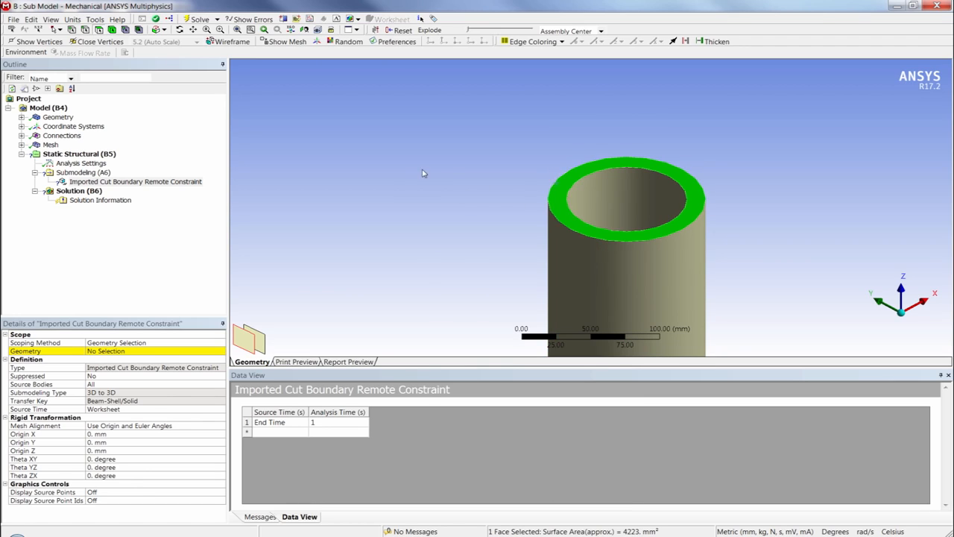
pyautogui.rightClick(422, 172)
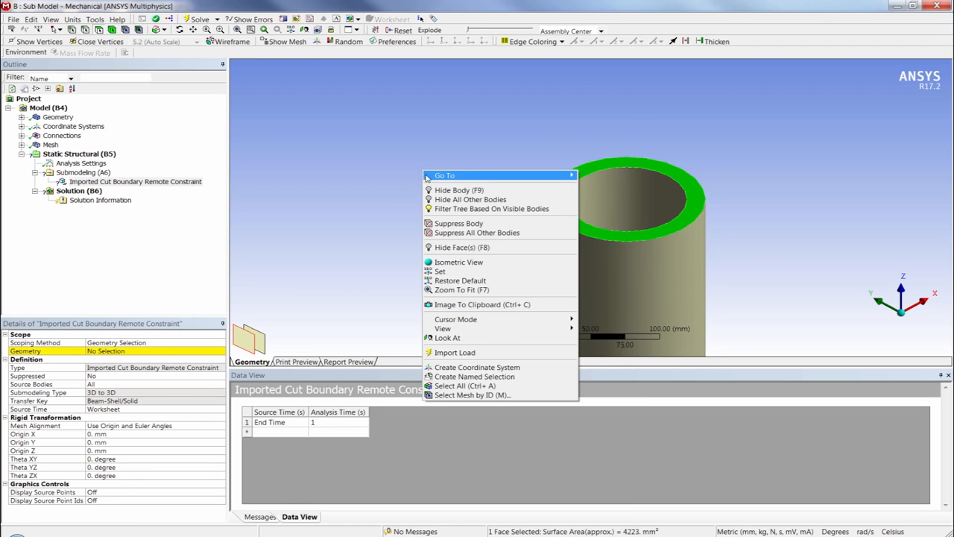
pyautogui.click(464, 377)
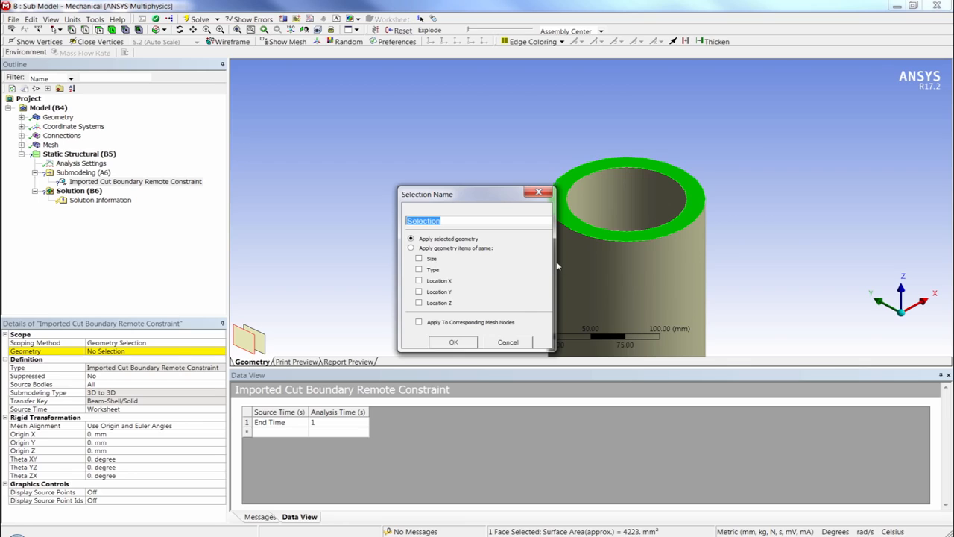
pyautogui.write('BeamTops')
pyautogui.click(453, 343)
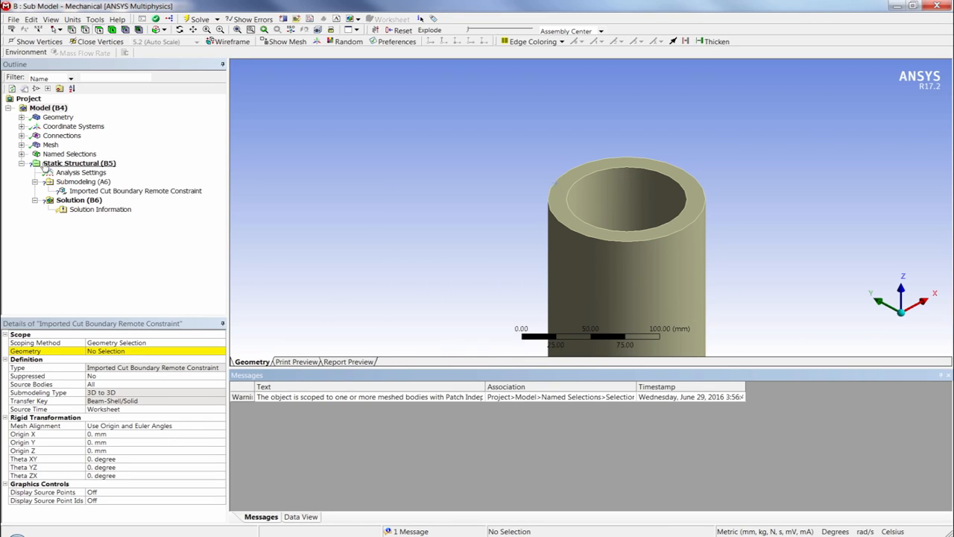
# Step: Review the BeamTops named selection and the faces it covers on the tubes
pyautogui.click(23, 155)
pyautogui.click(72, 164)
pyautogui.keyDown('ctrl'); pyautogui.moveTo(529, 207); pyautogui.dragTo(429, 155, button='middle'); pyautogui.keyUp('ctrl')
pyautogui.scroll(-1, 574, 162)
pyautogui.scroll(-10, 574, 162)
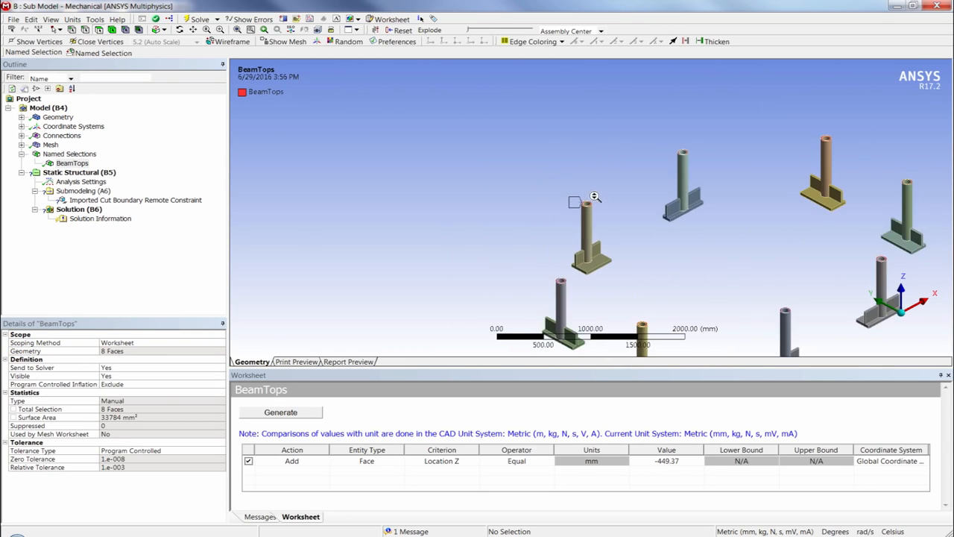
pyautogui.keyDown('ctrl'); pyautogui.moveTo(612, 241); pyautogui.dragTo(517, 196, button='middle'); pyautogui.keyUp('ctrl')
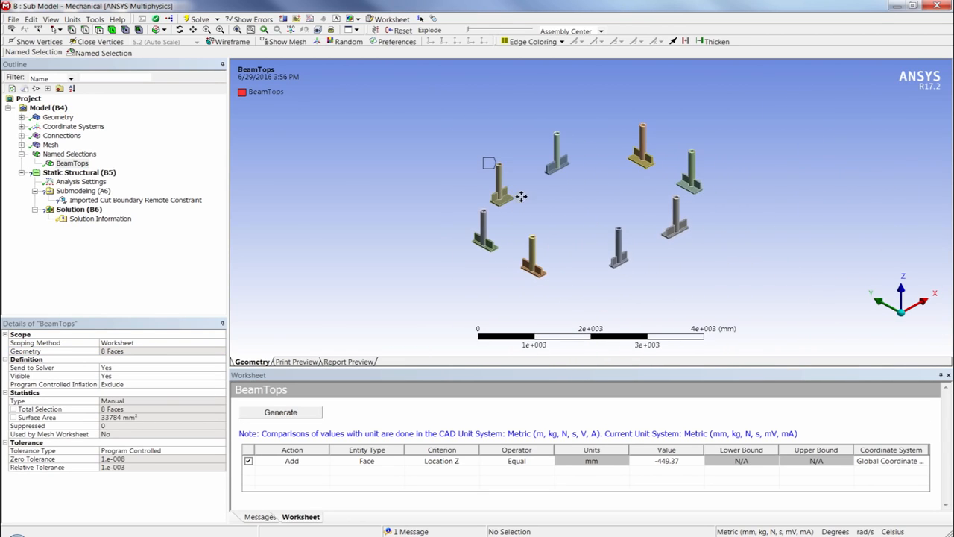
pyautogui.click(22, 154)
# Step: Scope the imported cut boundary remote constraint to the BeamTops named selection and import its load
pyautogui.click(127, 192)
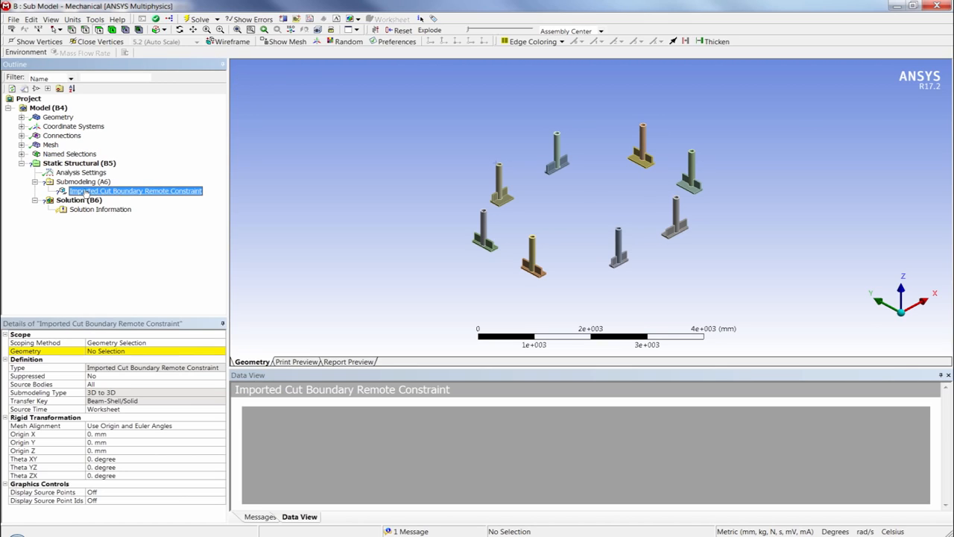
pyautogui.doubleClick(148, 344)
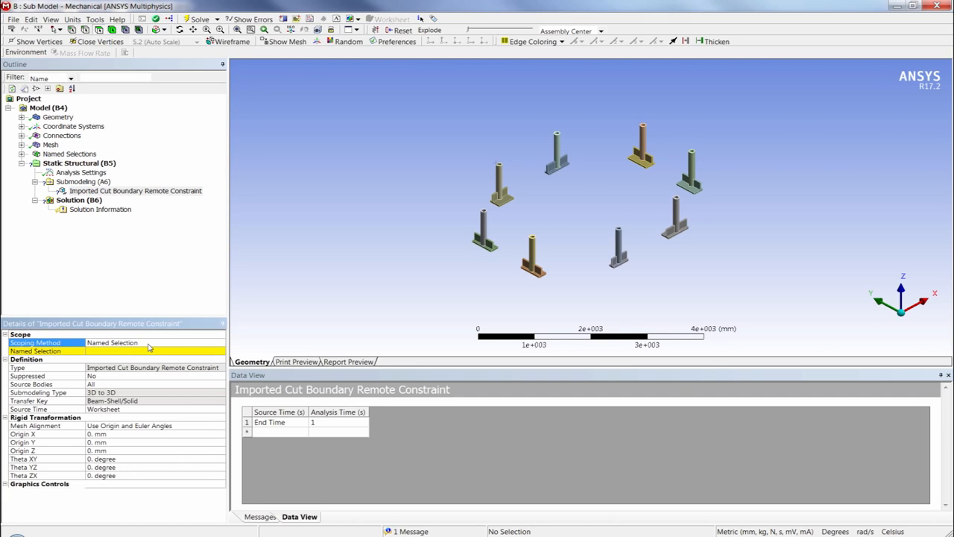
pyautogui.doubleClick(119, 352)
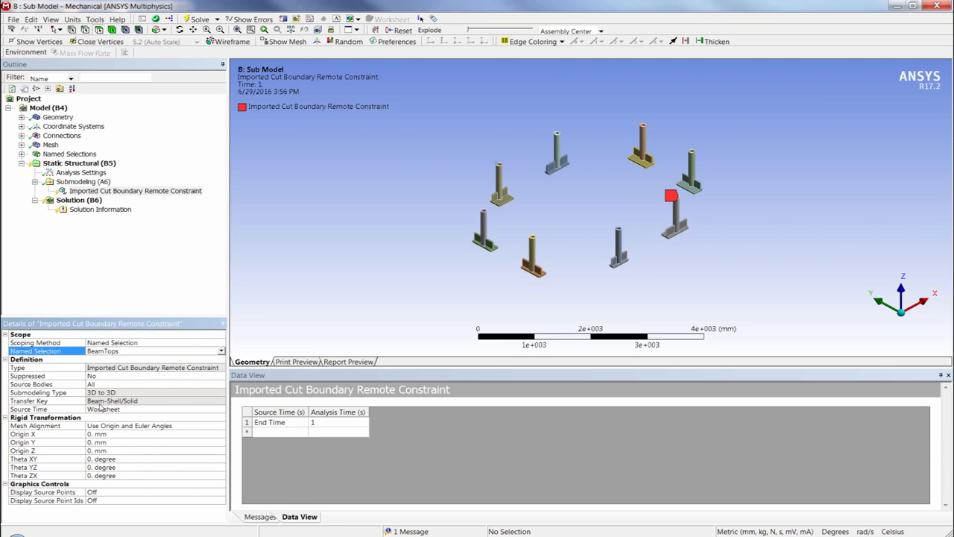
pyautogui.click(123, 191)
pyautogui.rightClick(123, 191)
pyautogui.click(126, 210)
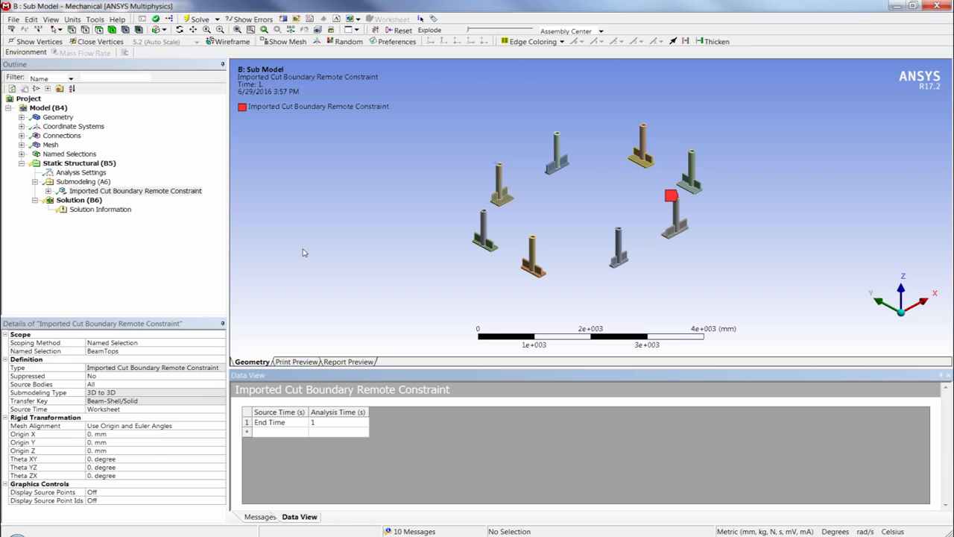
# Step: Examine the imported remote displacements of Group 1 to Group 8 on the tube tops
pyautogui.click(49, 191)
pyautogui.click(110, 210)
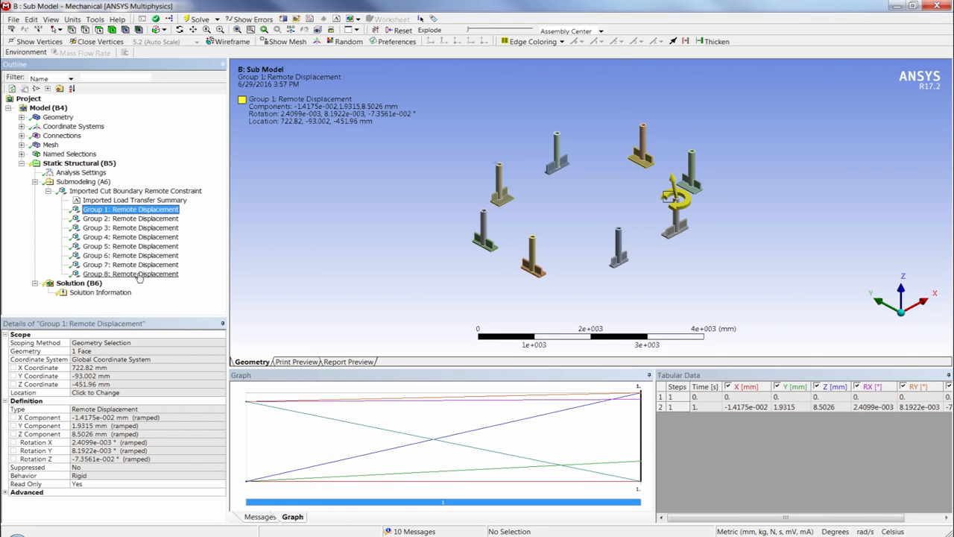
pyautogui.keyDown('shift'); pyautogui.click(139, 273); pyautogui.keyUp('shift')
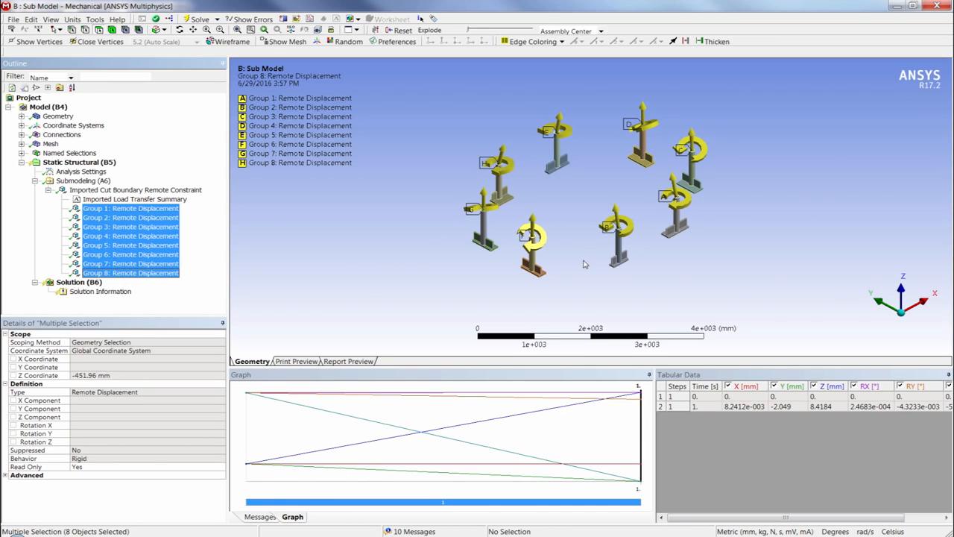
pyautogui.moveTo(585, 264); pyautogui.dragTo(533, 171, button='middle')
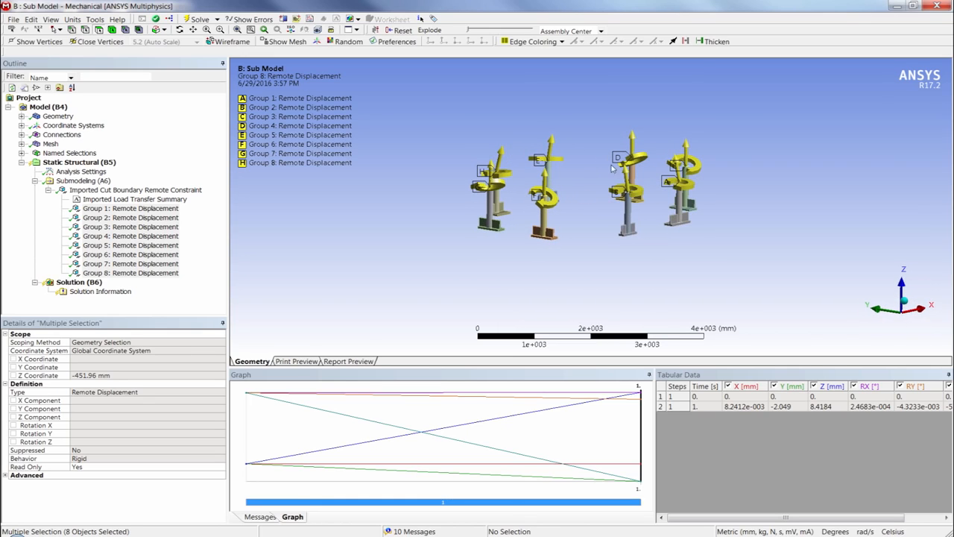
pyautogui.moveTo(525, 181); pyautogui.dragTo(572, 210, button='right')
pyautogui.press('F7')
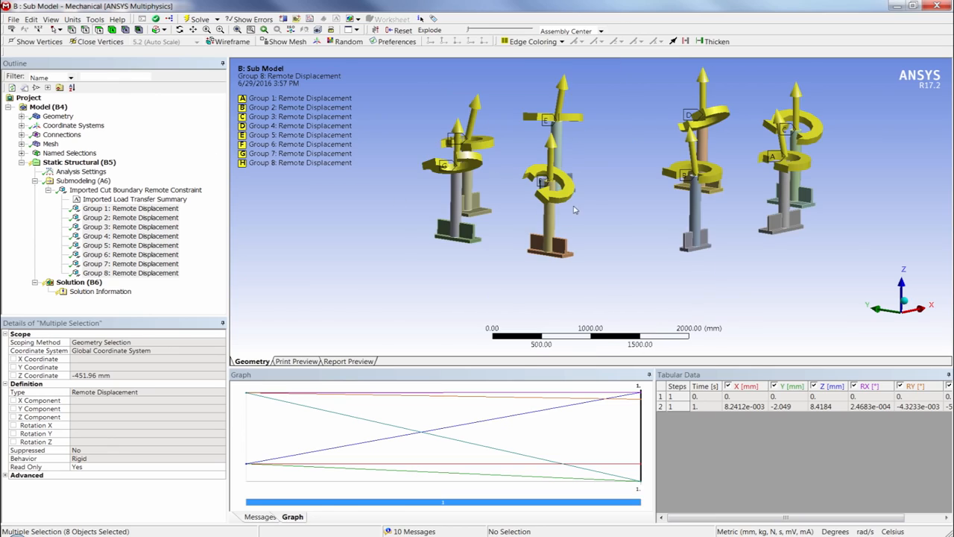
pyautogui.scroll(-4, 590, 200)
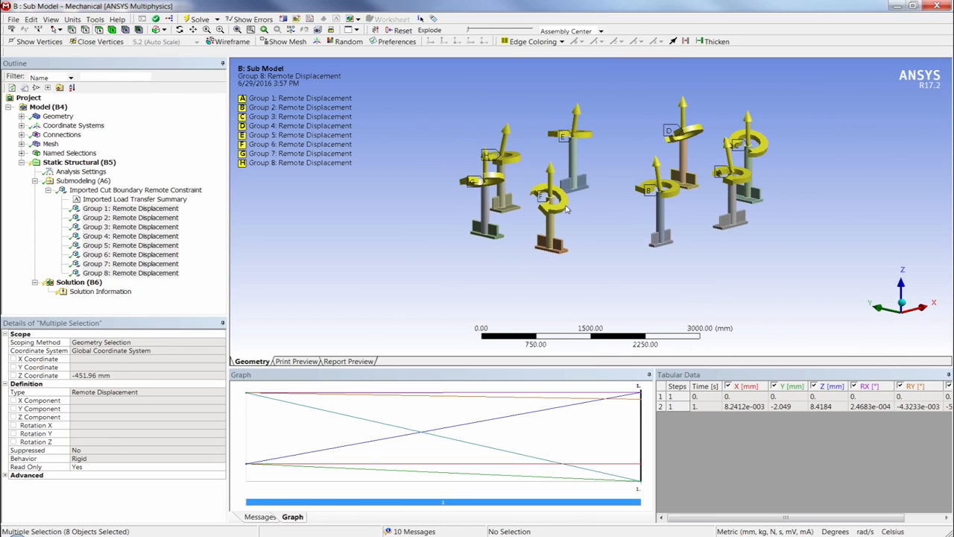
pyautogui.click(50, 191)
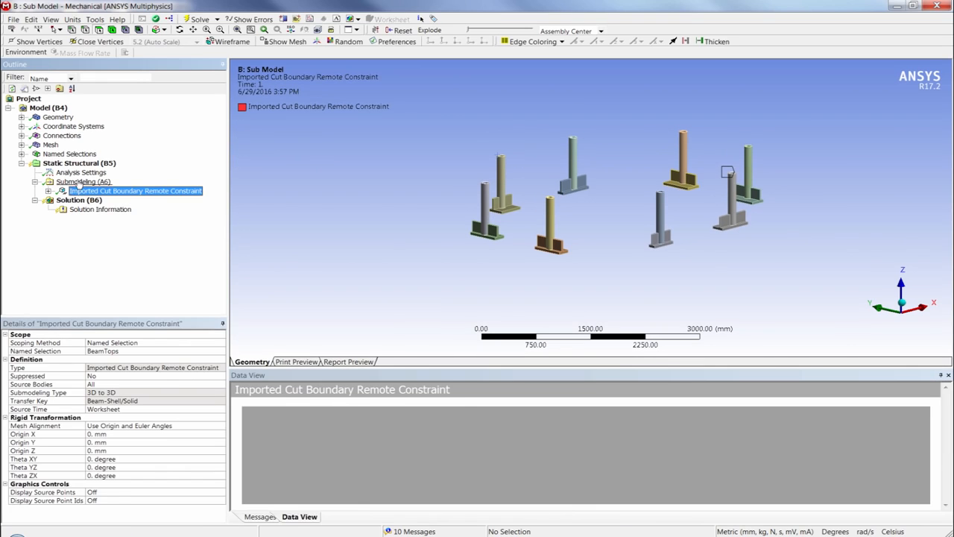
# Step: Insert a Cut Boundary Constraint under the Submodeling (A6) object
pyautogui.click(79, 181)
pyautogui.rightClick(79, 182)
pyautogui.moveTo(110, 188)
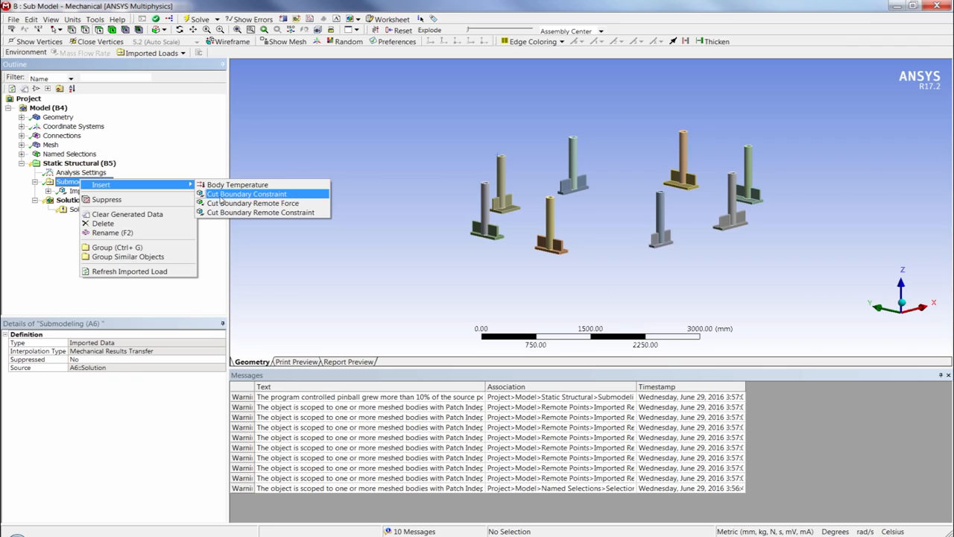
pyautogui.click(253, 194)
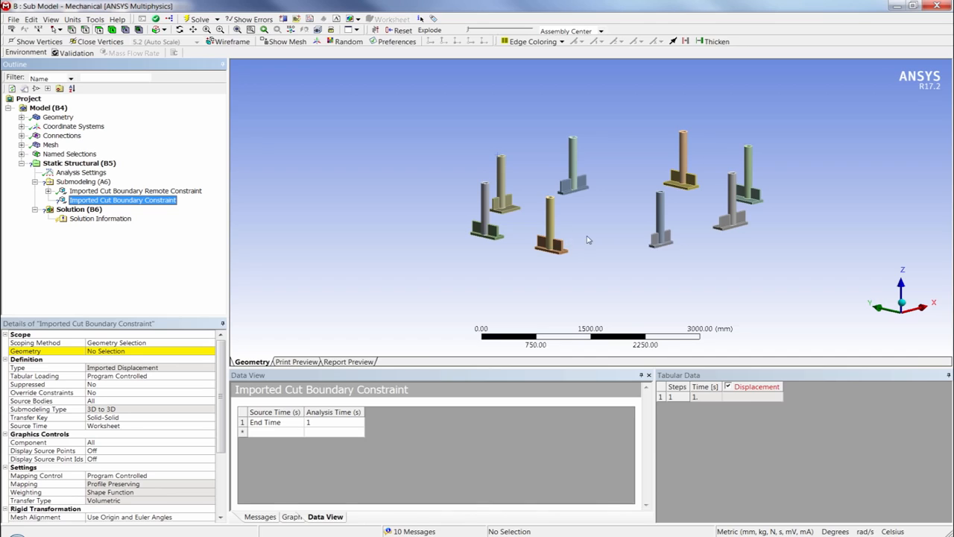
# Step: Select one cut end face of the base plate and rib on each of the eight joints as the cut boundary constraint's geometry
pyautogui.click(114, 352)
pyautogui.moveTo(524, 210); pyautogui.dragTo(637, 288, button='right')
pyautogui.scroll(-5, 588, 242)
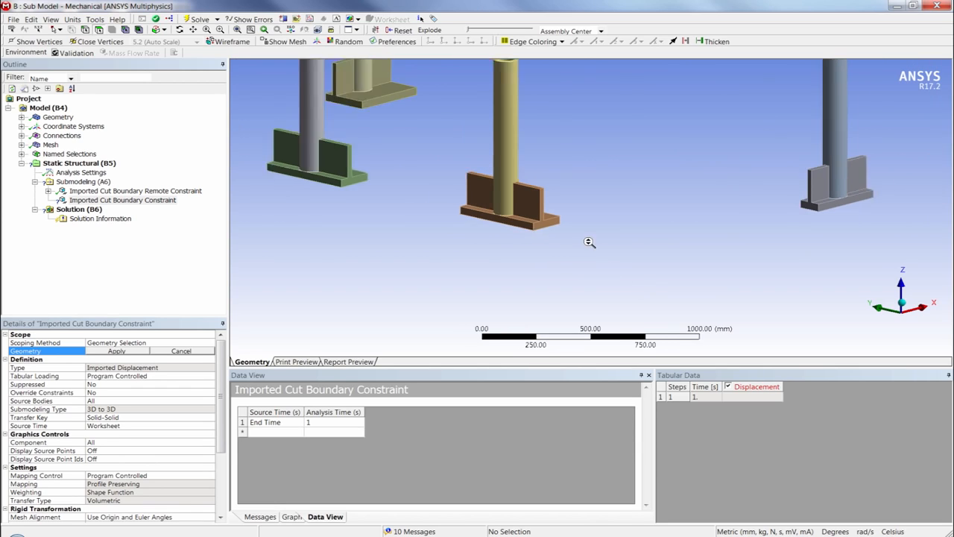
pyautogui.scroll(-1, 597, 227)
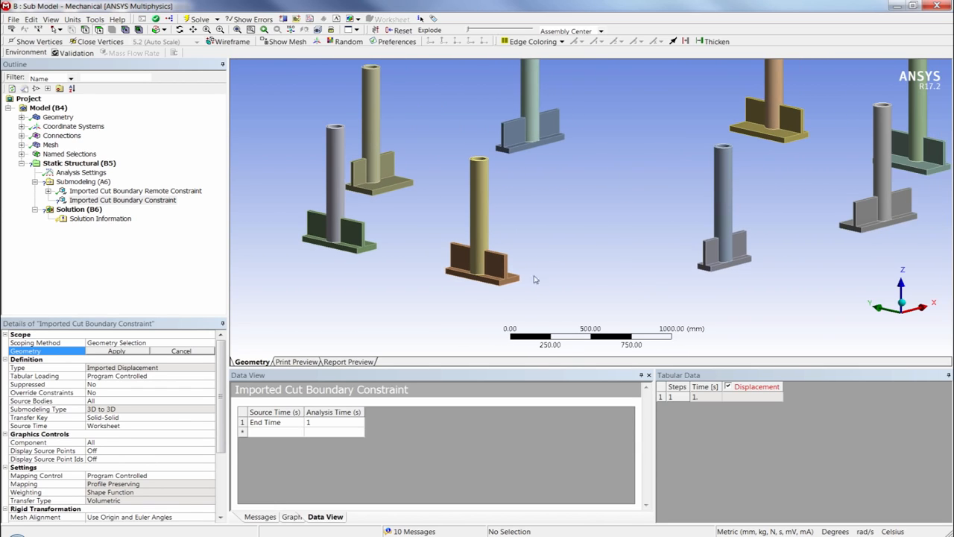
pyautogui.click(513, 279)
pyautogui.keyDown('ctrl'); pyautogui.click(369, 246); pyautogui.keyUp('ctrl')
pyautogui.keyDown('ctrl'); pyautogui.click(351, 179); pyautogui.keyUp('ctrl')
pyautogui.keyDown('ctrl'); pyautogui.click(502, 140); pyautogui.keyUp('ctrl')
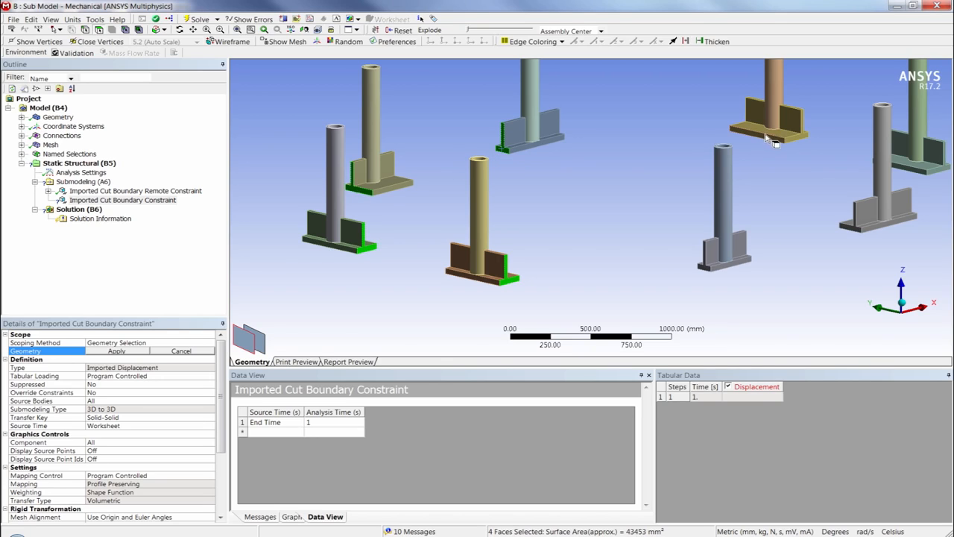
pyautogui.keyDown('ctrl'); pyautogui.click(794, 145); pyautogui.keyUp('ctrl')
pyautogui.keyDown('ctrl'); pyautogui.click(941, 177); pyautogui.keyUp('ctrl')
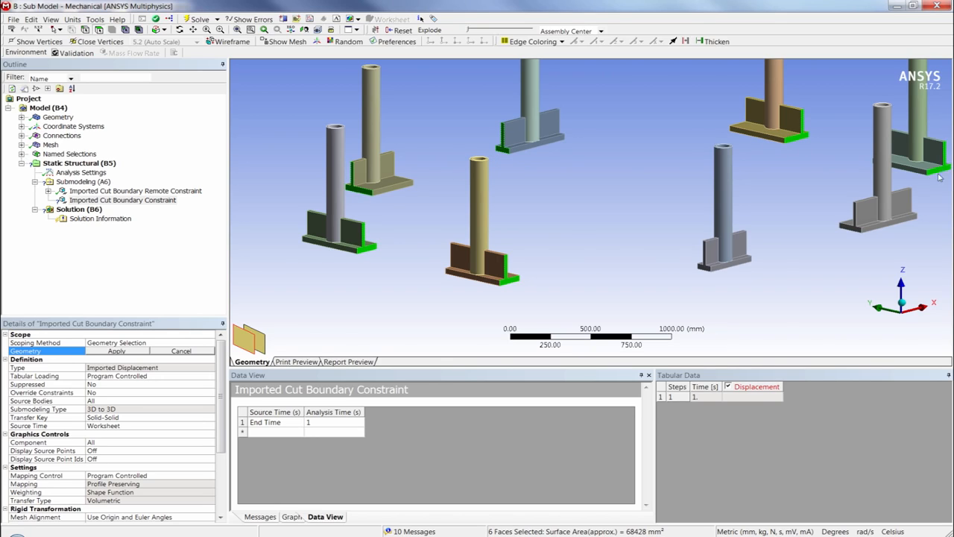
pyautogui.keyDown('ctrl'); pyautogui.click(856, 229); pyautogui.keyUp('ctrl')
pyautogui.keyDown('ctrl'); pyautogui.click(704, 253); pyautogui.keyUp('ctrl')
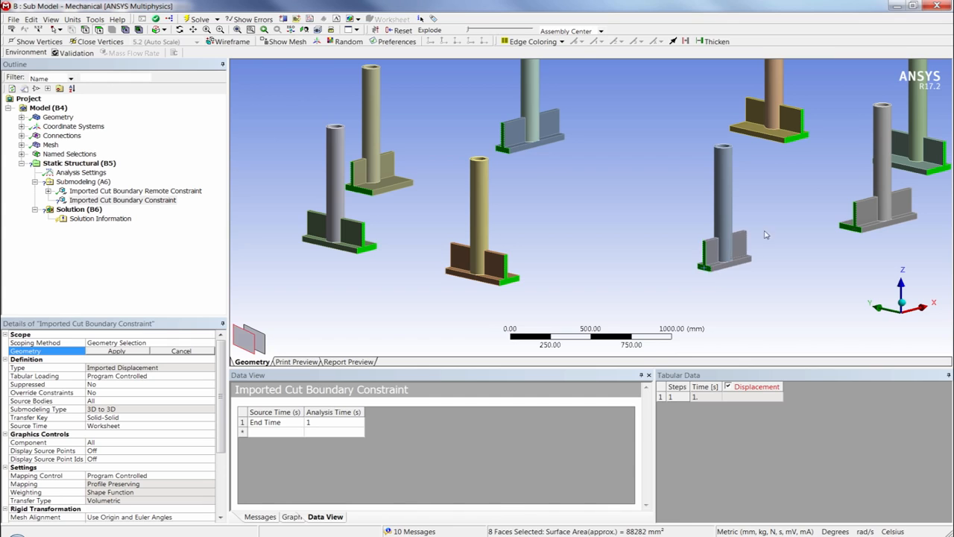
# Step: Add the remaining cut end faces of the base plates and ribs on all eight joints and apply the 22 faces as the constraint's geometry
pyautogui.moveTo(826, 189); pyautogui.dragTo(452, 165, button='middle')
pyautogui.keyDown('ctrl'); pyautogui.click(348, 186); pyautogui.keyUp('ctrl')
pyautogui.keyDown('ctrl'); pyautogui.click(362, 252); pyautogui.keyUp('ctrl')
pyautogui.keyDown('ctrl'); pyautogui.click(503, 286); pyautogui.keyUp('ctrl')
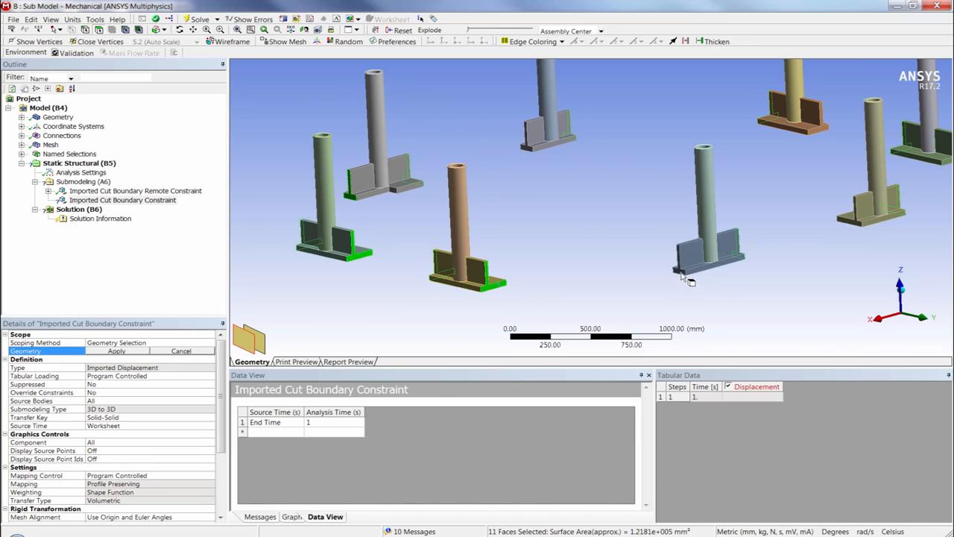
pyautogui.keyDown('ctrl'); pyautogui.click(681, 273); pyautogui.keyUp('ctrl')
pyautogui.keyDown('ctrl'); pyautogui.click(844, 222); pyautogui.keyUp('ctrl')
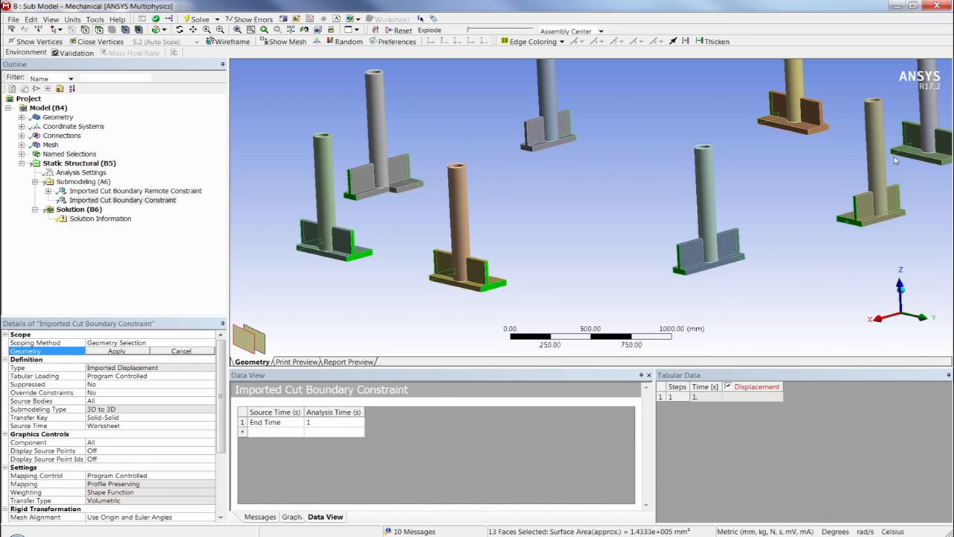
pyautogui.keyDown('ctrl'); pyautogui.click(947, 162); pyautogui.keyUp('ctrl')
pyautogui.keyDown('ctrl'); pyautogui.click(824, 129); pyautogui.keyUp('ctrl')
pyautogui.keyDown('ctrl'); pyautogui.click(795, 128); pyautogui.keyUp('ctrl')
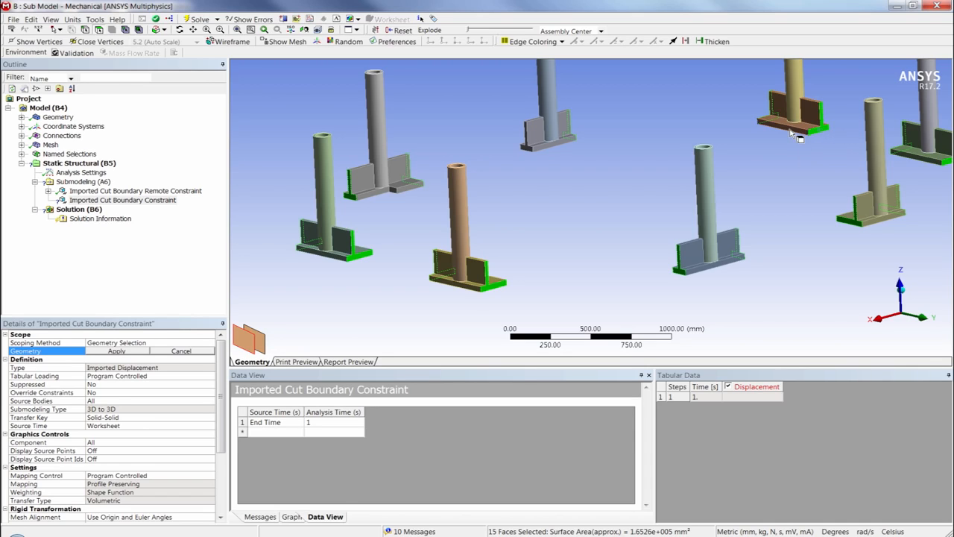
pyautogui.keyDown('ctrl'); pyautogui.click(909, 156); pyautogui.keyUp('ctrl')
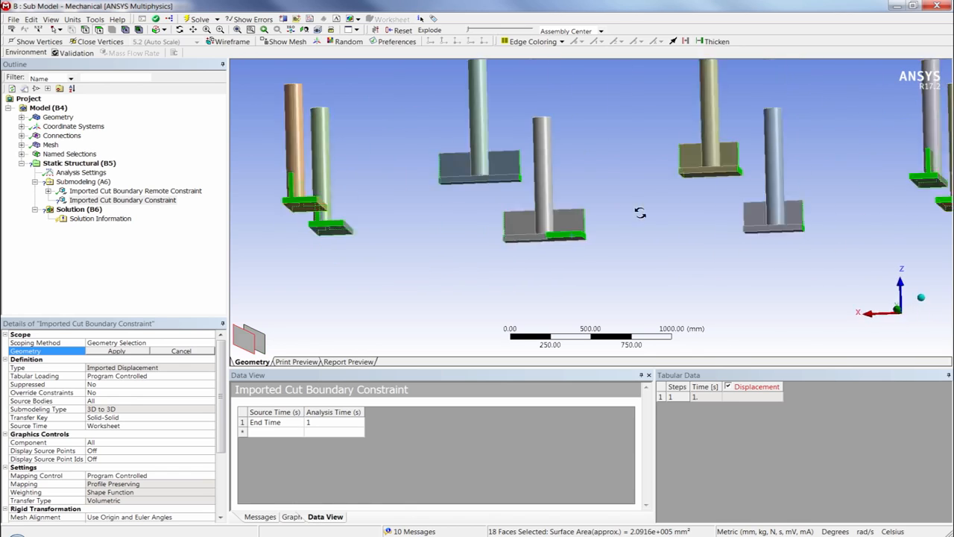
pyautogui.click(116, 350)
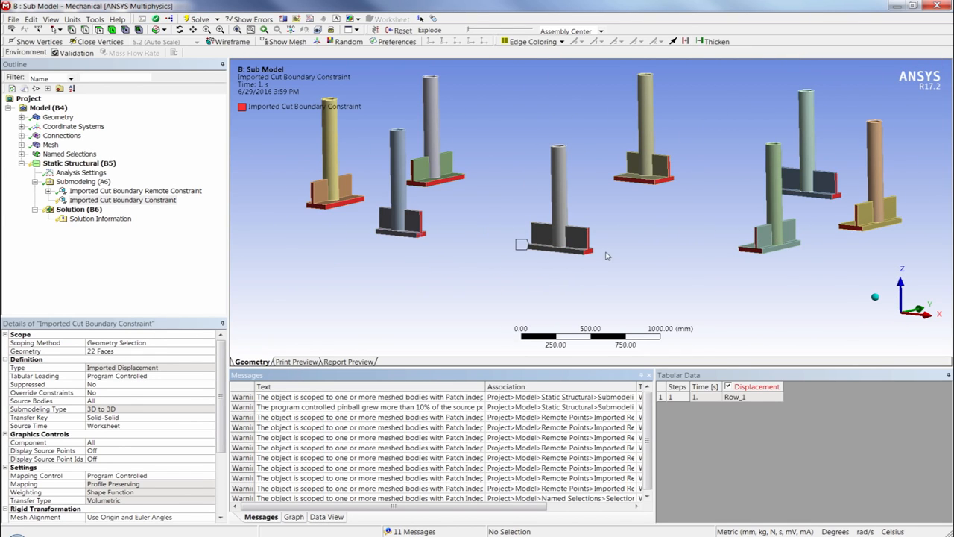
# Step: Import the load of the Imported Cut Boundary Constraint and inspect the mapped displacements on the plate cut faces in isometric view
pyautogui.moveTo(634, 252); pyautogui.dragTo(447, 251, button='middle')
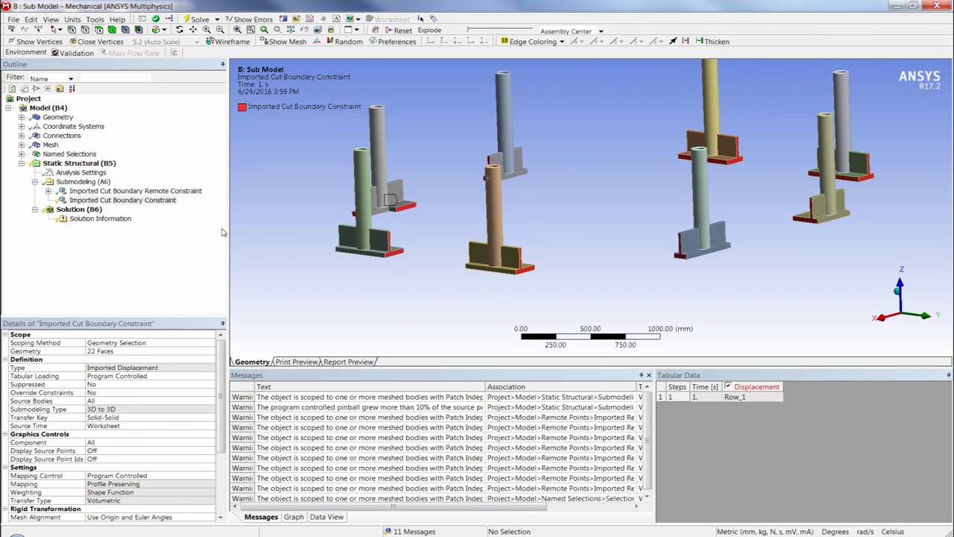
pyautogui.rightClick(104, 200)
pyautogui.click(121, 236)
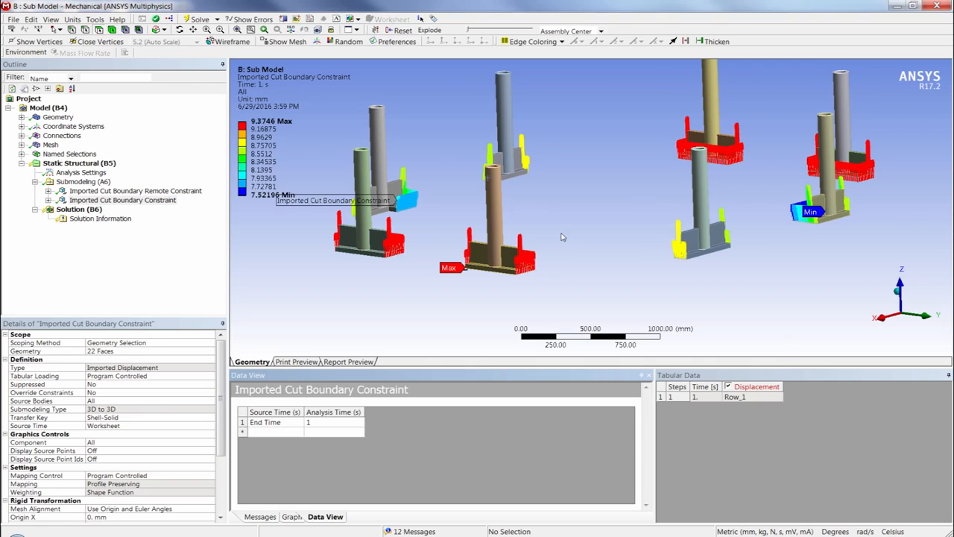
pyautogui.moveTo(538, 214); pyautogui.dragTo(664, 181, button='middle')
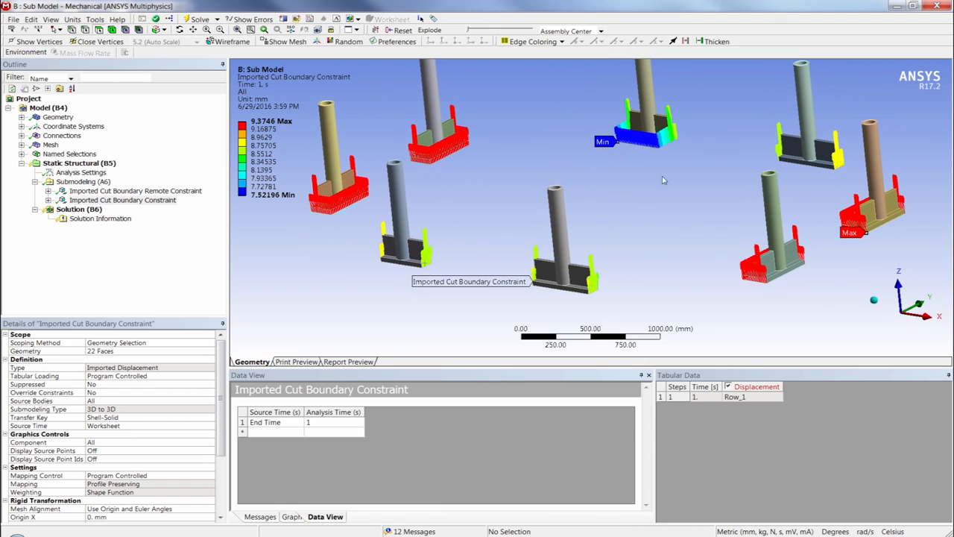
pyautogui.click(874, 300)
# Step: Review the Group 1 to Group 8 remote displacements together, as well as the imported displacements of the cut boundary constraint
pyautogui.click(101, 191)
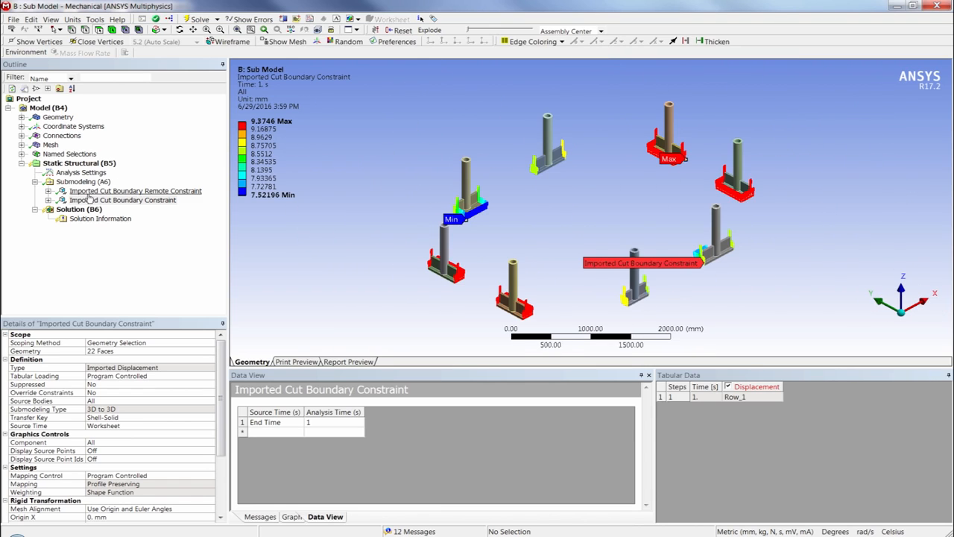
pyautogui.click(47, 191)
pyautogui.click(95, 209)
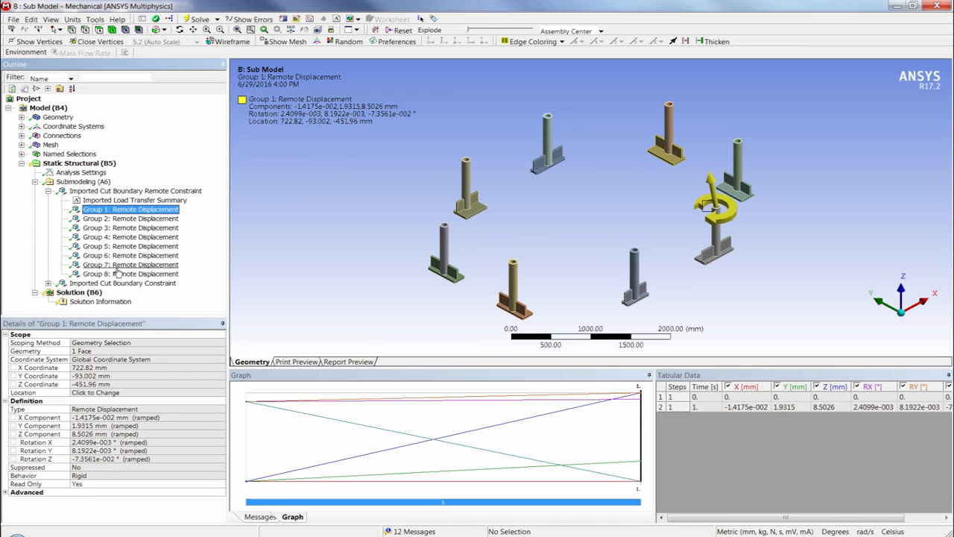
pyautogui.keyDown('shift'); pyautogui.click(117, 274); pyautogui.keyUp('shift')
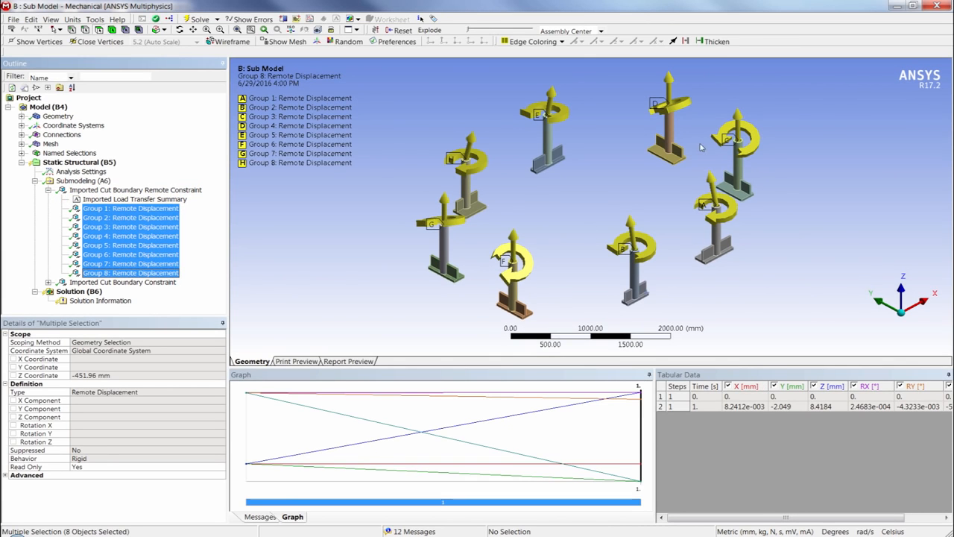
pyautogui.click(47, 191)
pyautogui.click(89, 200)
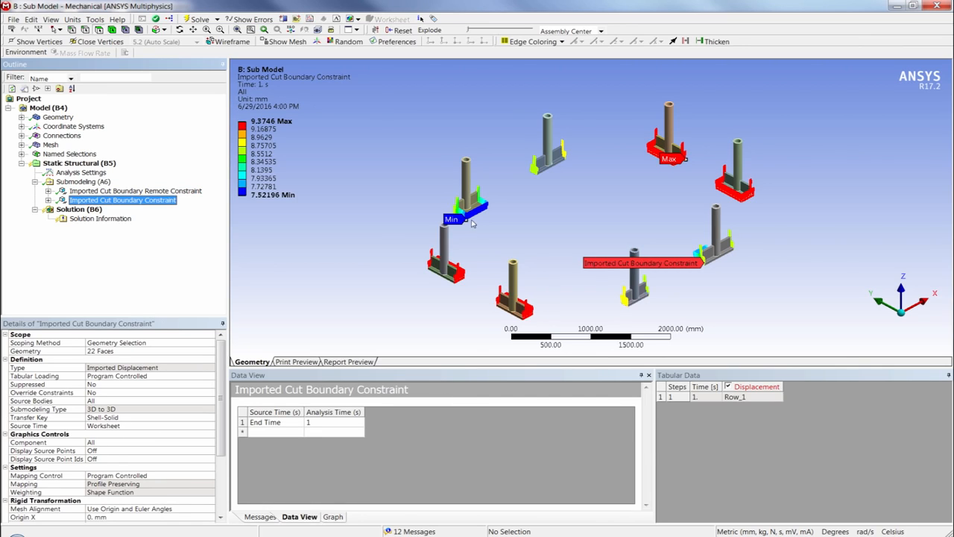
# Step: Solve the submodel's Solution (B6)
pyautogui.click(78, 210)
pyautogui.rightClick(82, 215)
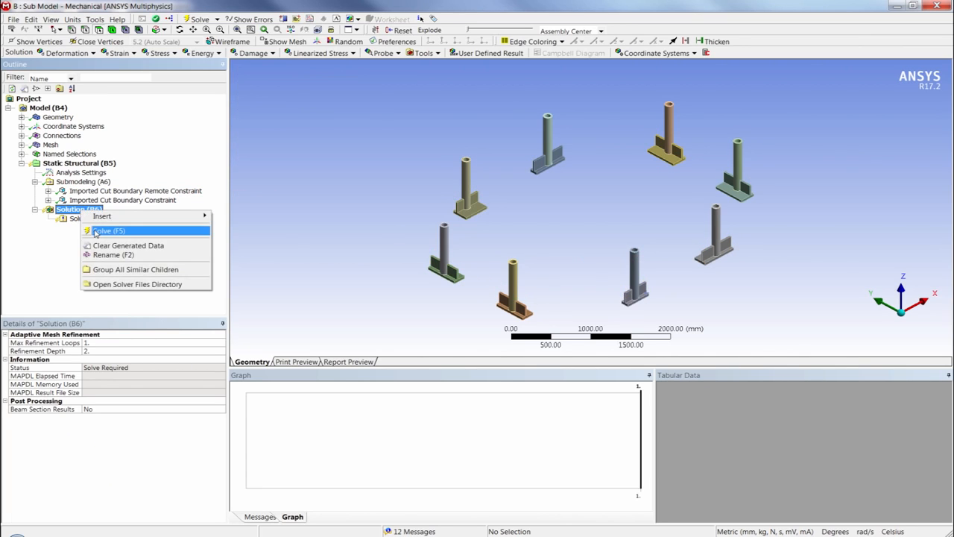
pyautogui.click(104, 230)
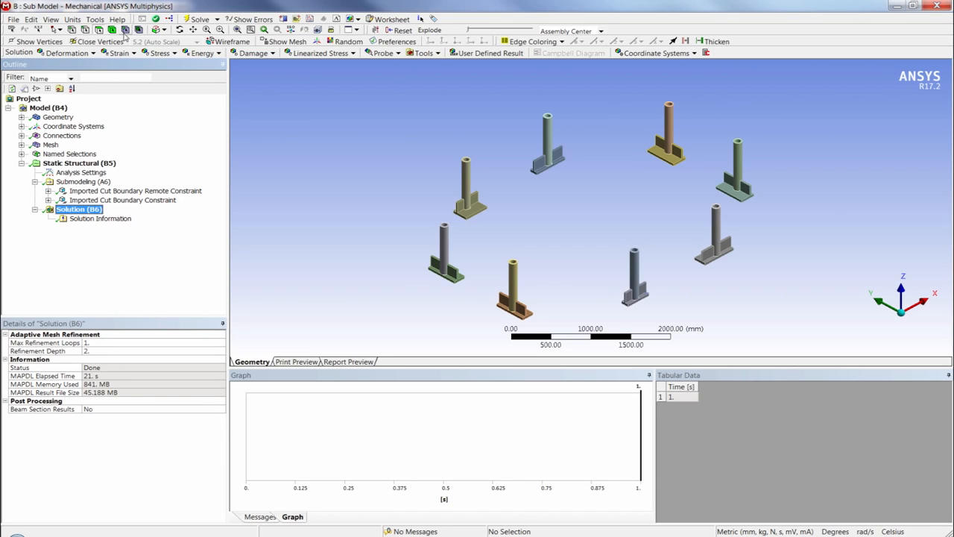
# Step: Insert Total Deformation and Equivalent (von-Mises) Stress results for all bodies of the submodel and evaluate them
pyautogui.click(86, 53)
pyautogui.click(82, 66)
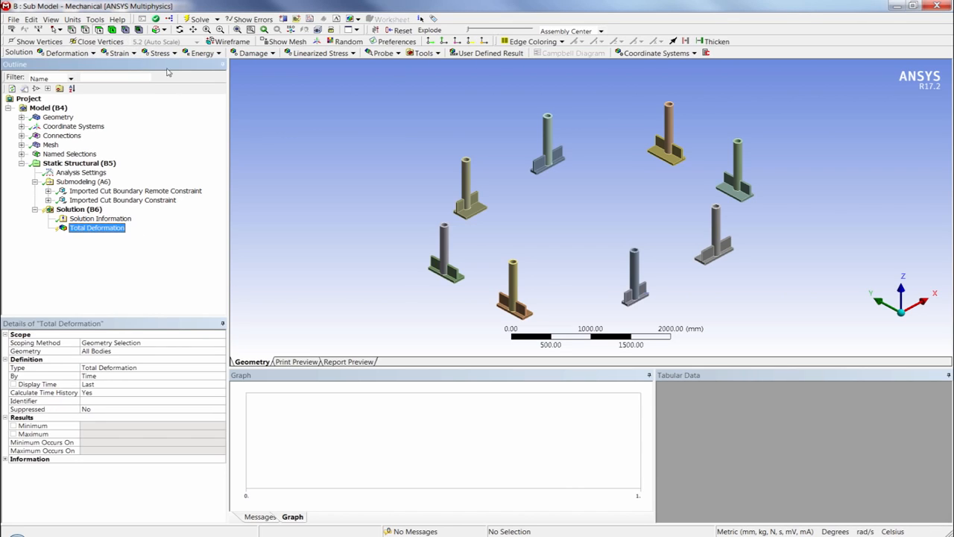
pyautogui.click(176, 54)
pyautogui.click(188, 65)
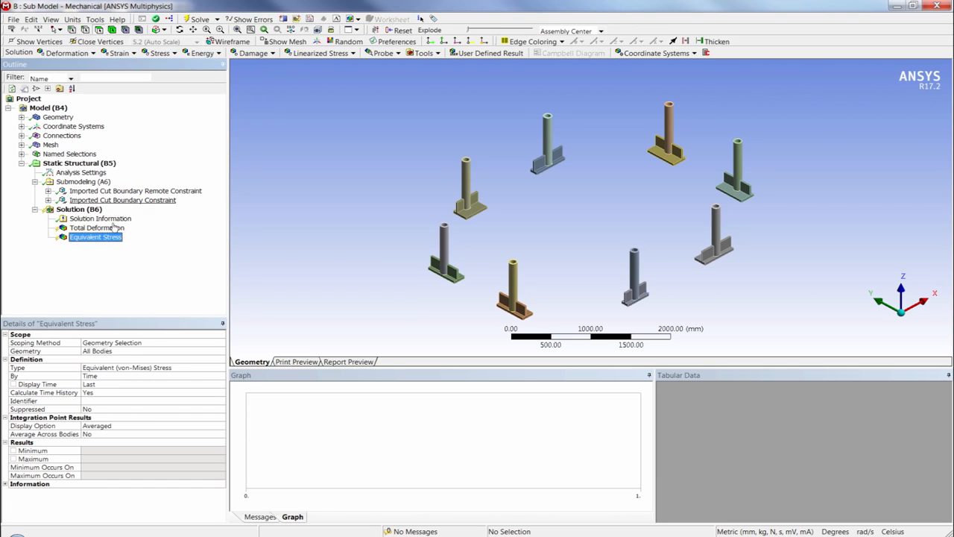
pyautogui.rightClick(115, 230)
pyautogui.click(152, 245)
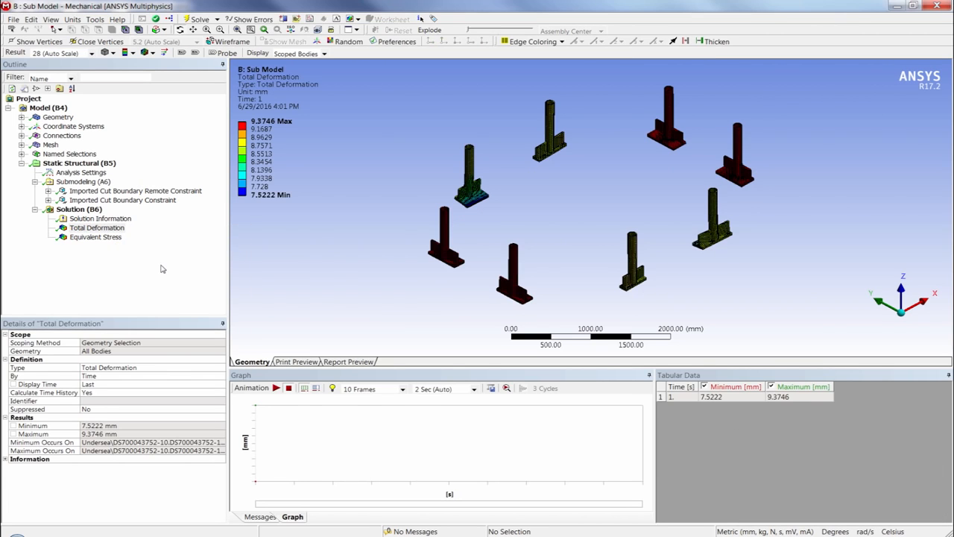
# Step: Show the submodel's Total Deformation without wireframe and compare it with the Total Deformation of the full Static Structural model
pyautogui.click(147, 53)
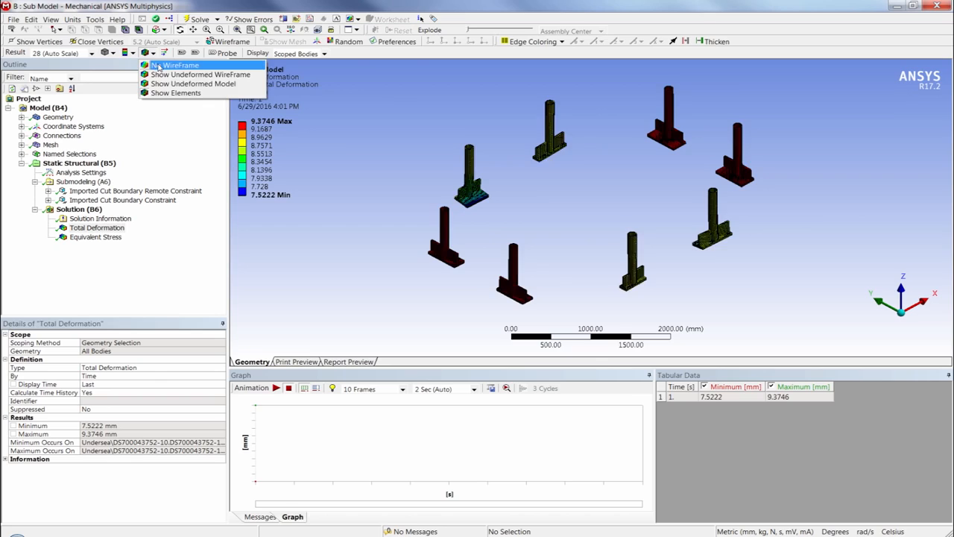
pyautogui.click(168, 65)
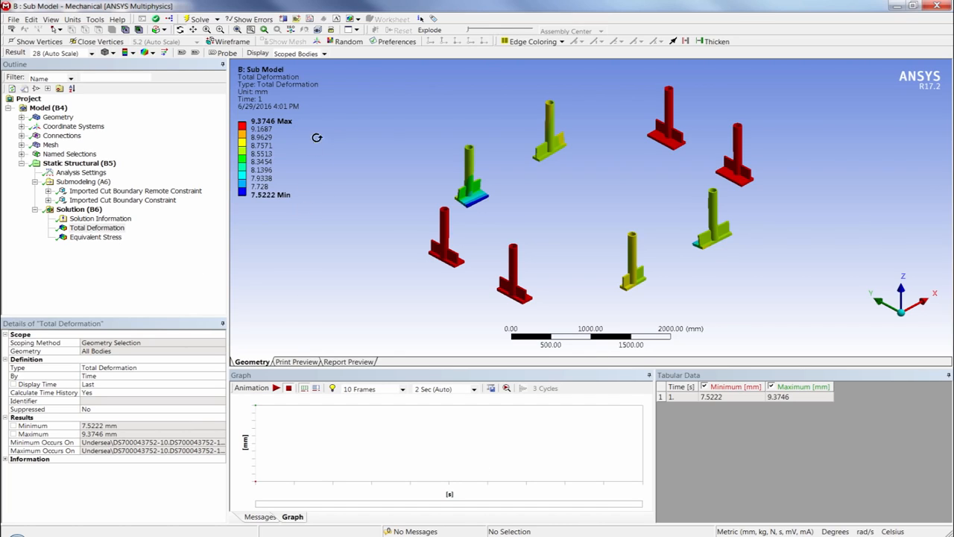
pyautogui.click(261, 129)
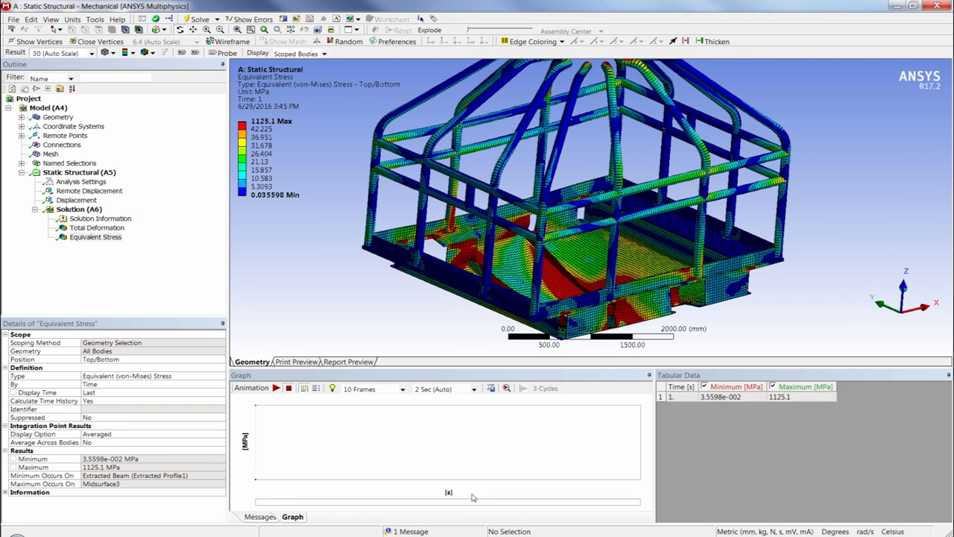
pyautogui.click(93, 228)
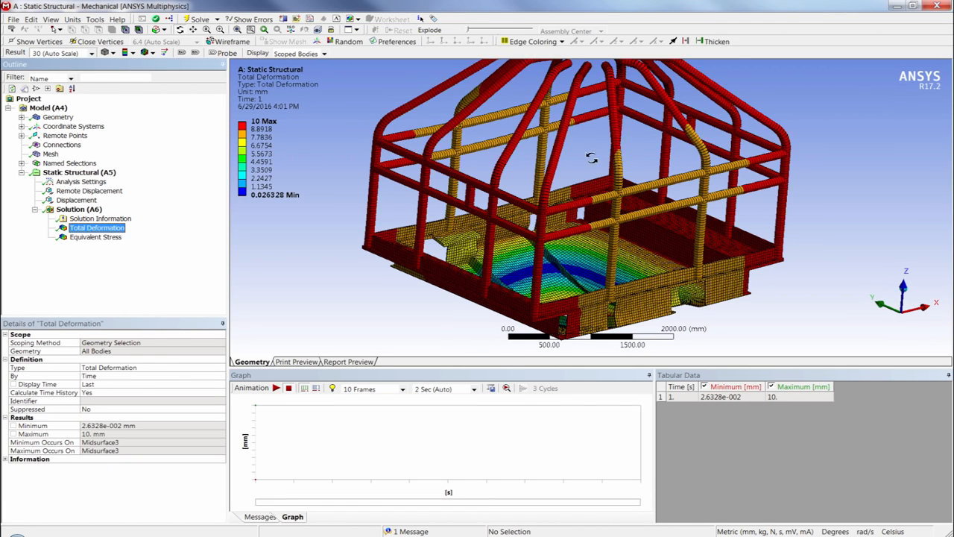
pyautogui.moveTo(623, 128); pyautogui.dragTo(615, 208)
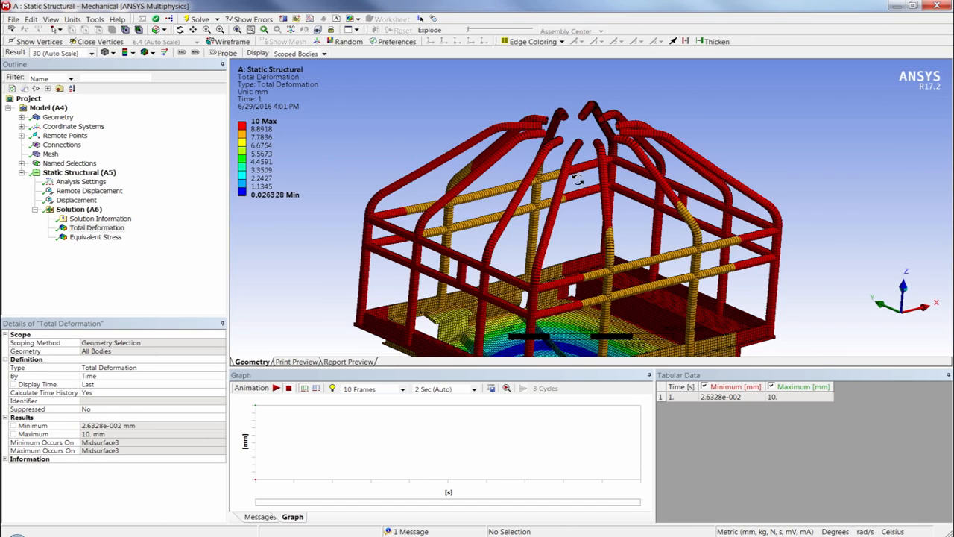
# Step: Set the lower limit of the highest contour band to 41 MPa for the submodel's Equivalent Stress
pyautogui.click(109, 239)
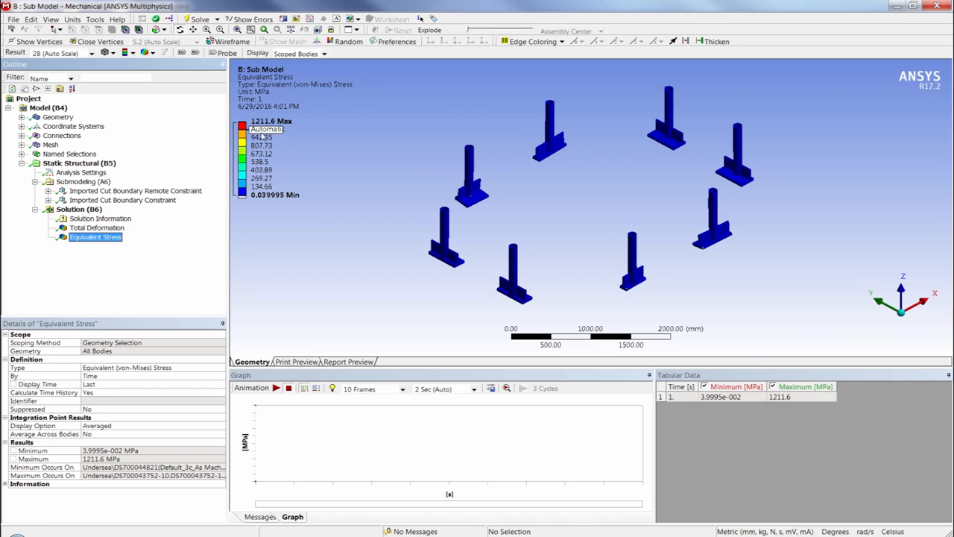
pyautogui.click(261, 130)
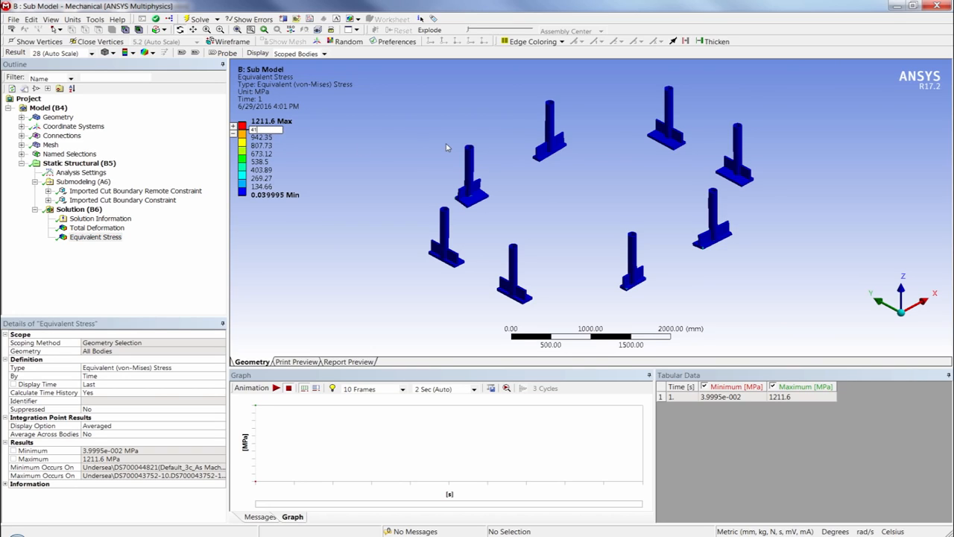
pyautogui.press('Return')
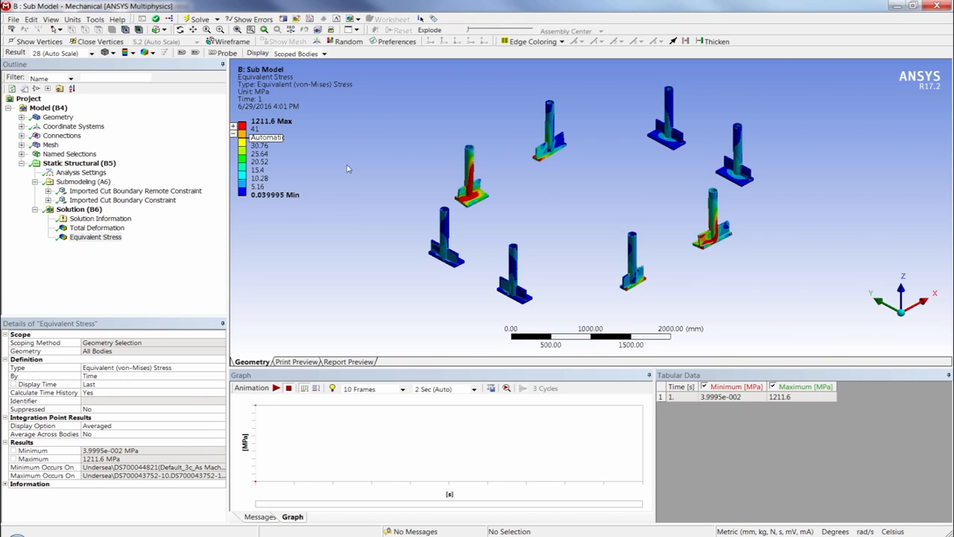
# Step: Compare the equivalent stress pattern around the tube base of the highly stressed joint between the submodel and the full model
pyautogui.moveTo(446, 168); pyautogui.dragTo(503, 216)
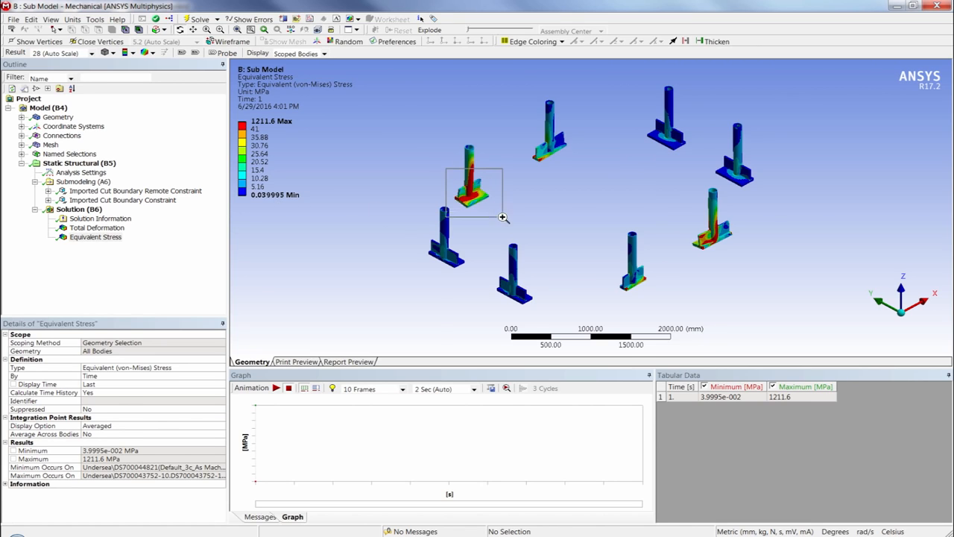
pyautogui.moveTo(503, 217); pyautogui.dragTo(502, 217, button='right')
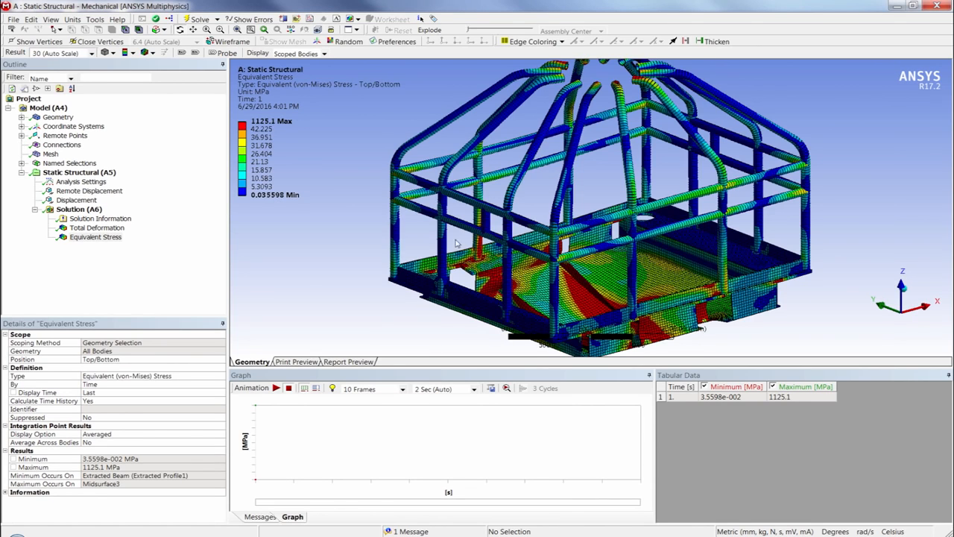
pyautogui.moveTo(463, 242); pyautogui.dragTo(507, 276, button='right')
pyautogui.hotkey('alt', 'Tab')
pyautogui.hotkey('alt', 'Tab')
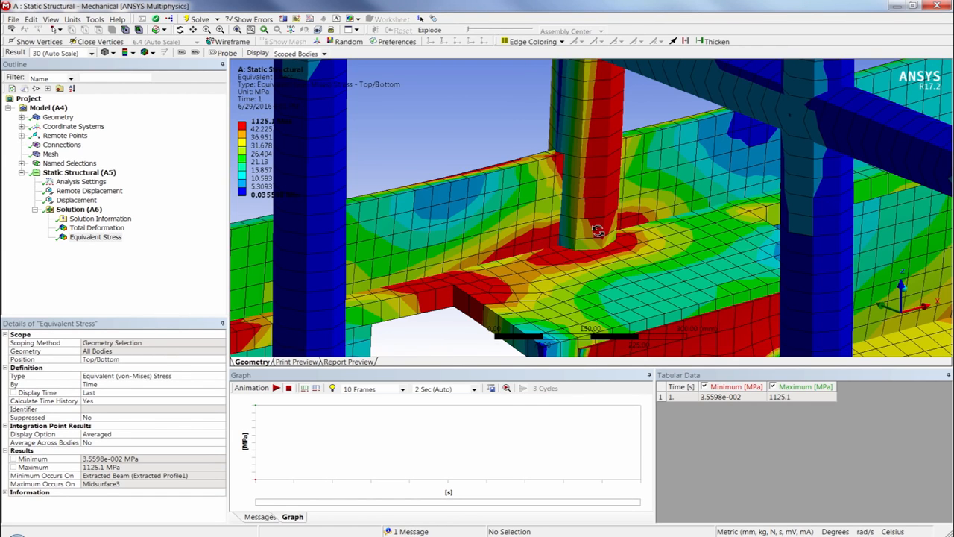
pyautogui.hotkey('alt', 'Tab')
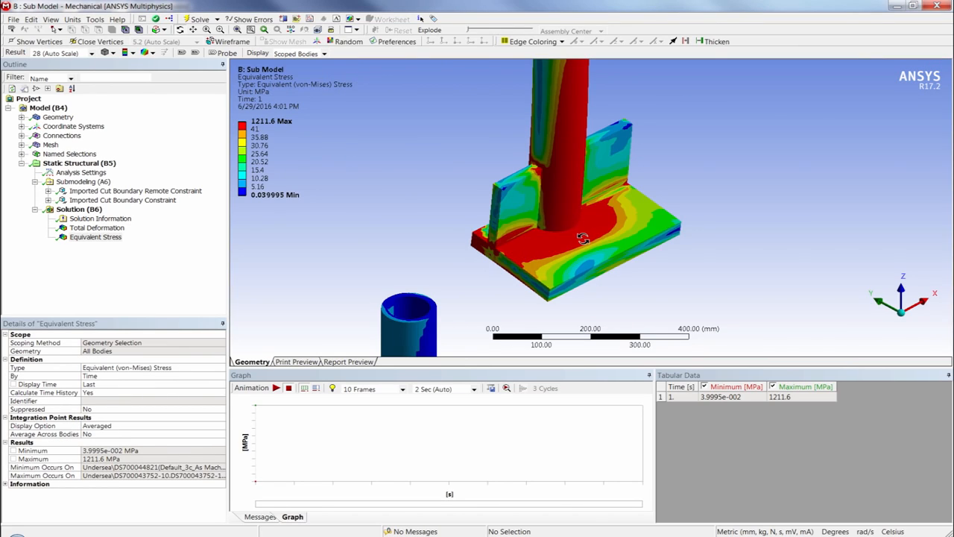
pyautogui.hotkey('alt', 'Tab')
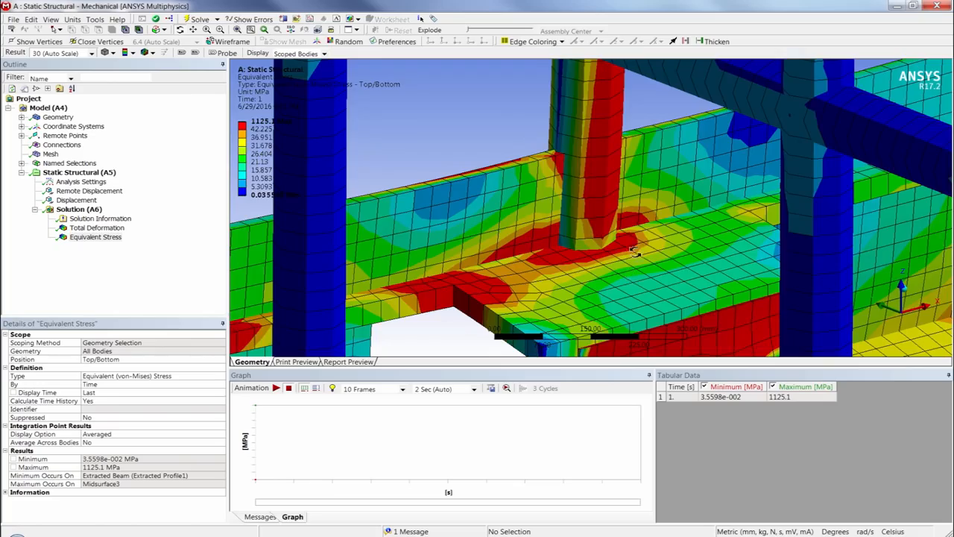
pyautogui.moveTo(595, 224)
pyautogui.mouseDown()
pyautogui.moveTo(577, 189)
pyautogui.moveTo(587, 217)
pyautogui.mouseUp()
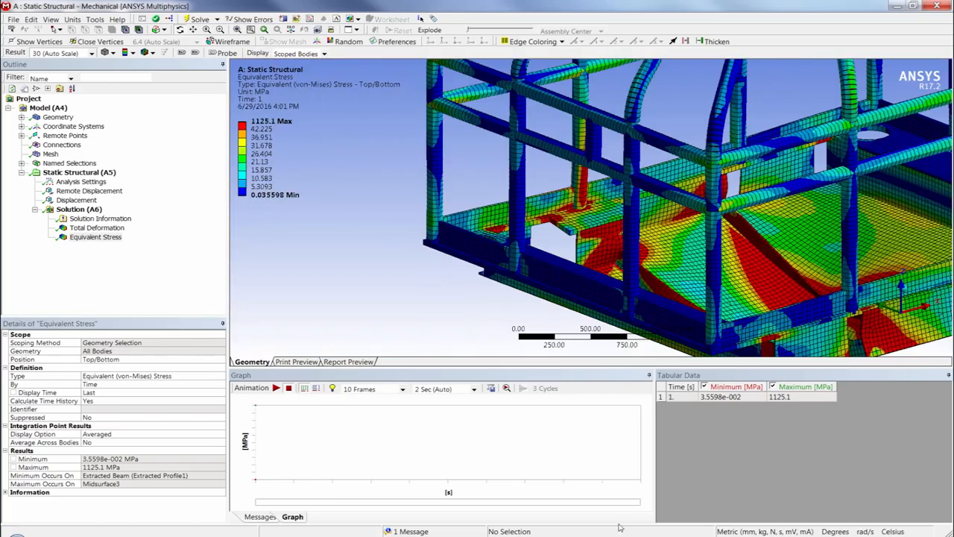